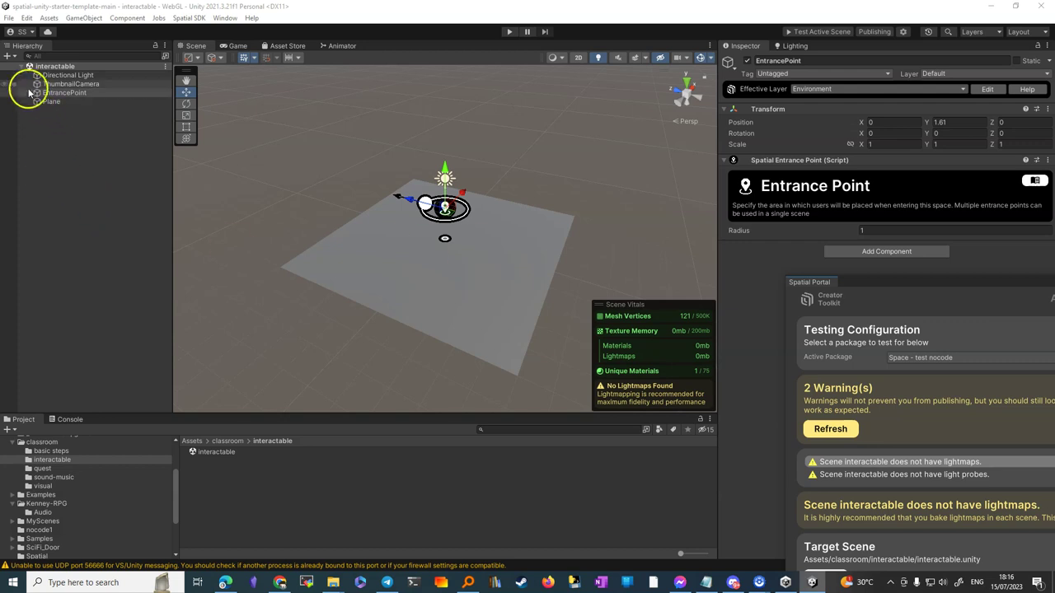
# - Add a Spatial Interactable object to the scene
pyautogui.click(7, 58)
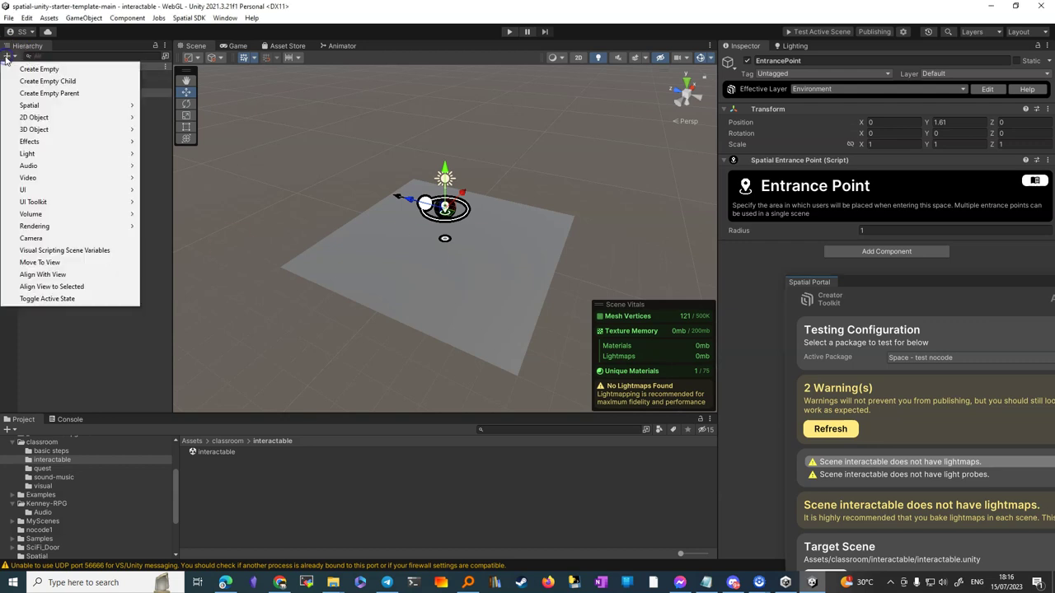
pyautogui.moveTo(56, 111)
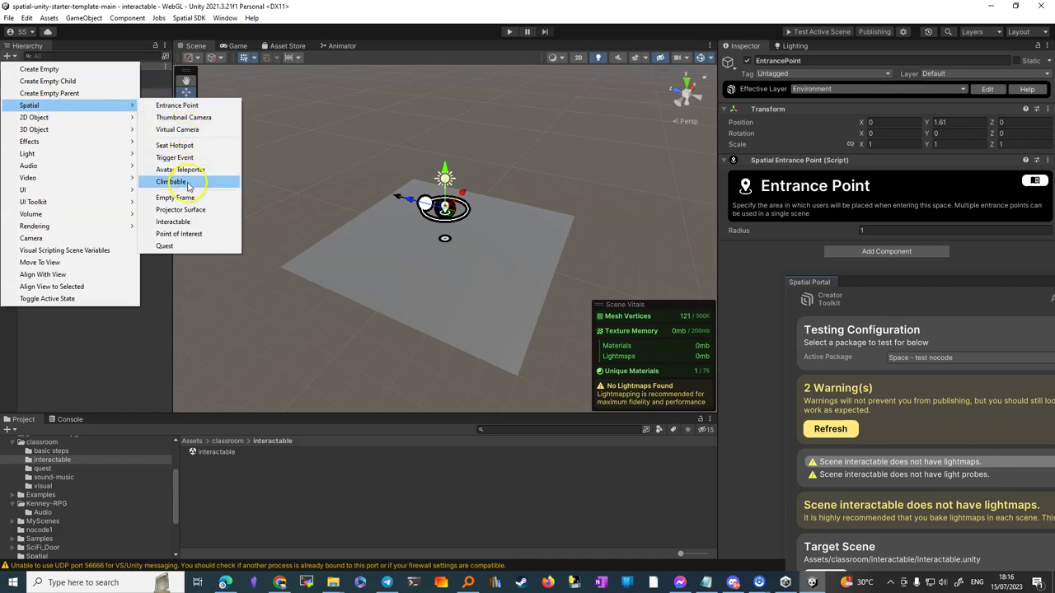
pyautogui.click(180, 225)
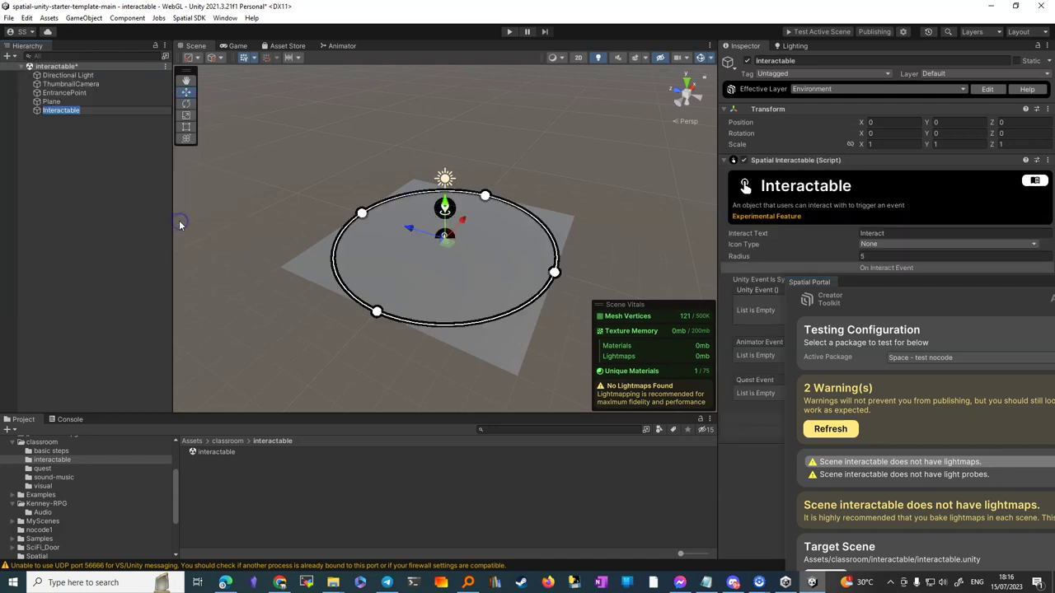
# - Move the Interactable to about Y 2.17, Z -3.49 near the plane's corner and shrink its radius to about 2.28
pyautogui.moveTo(446, 201); pyautogui.dragTo(450, 160)
pyautogui.moveTo(409, 190); pyautogui.dragTo(485, 207)
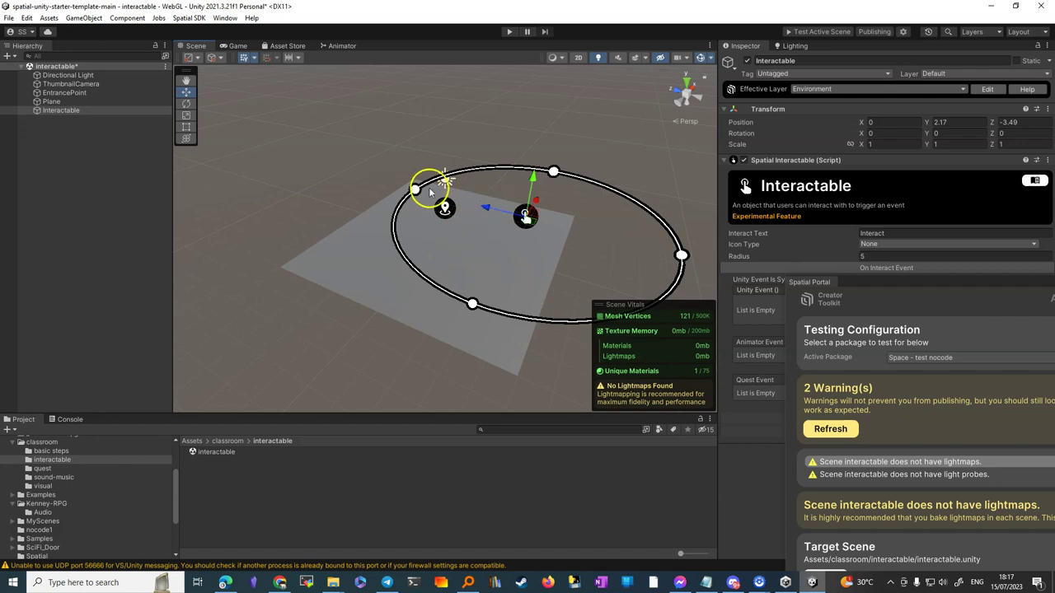
pyautogui.moveTo(414, 190); pyautogui.dragTo(471, 202)
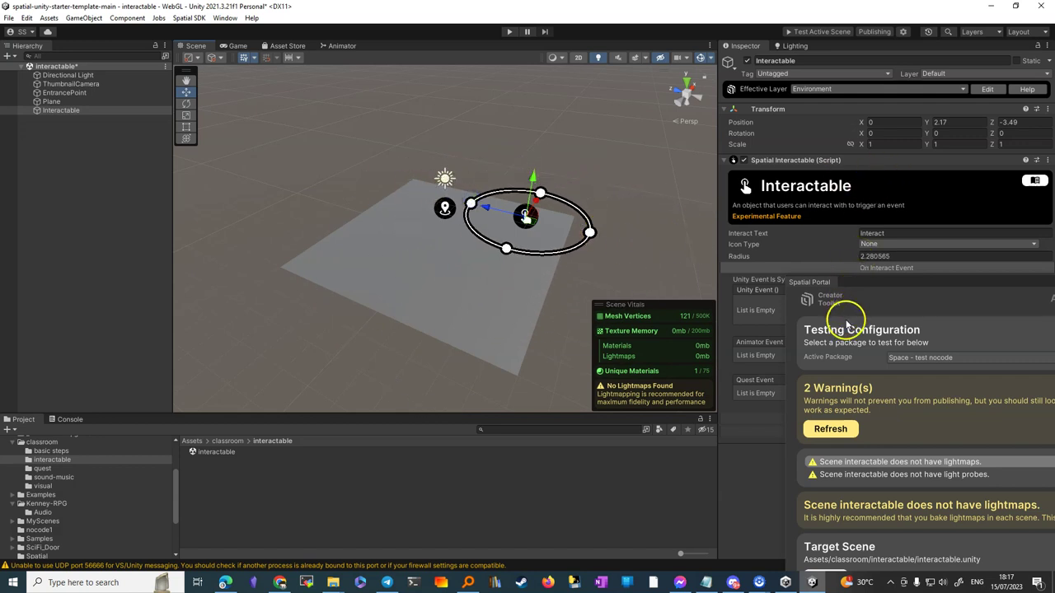
# - Close the Spatial Portal window and give the Interactable the interact text "togli il terreno" and the Crisis Alert icon
pyautogui.moveTo(903, 283); pyautogui.dragTo(499, 341)
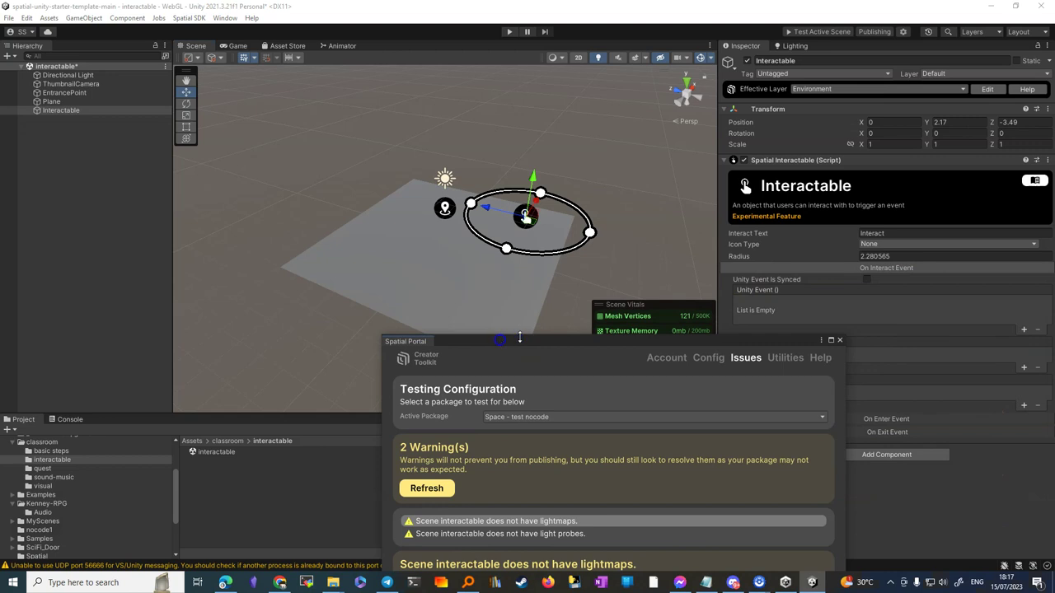
pyautogui.click(840, 339)
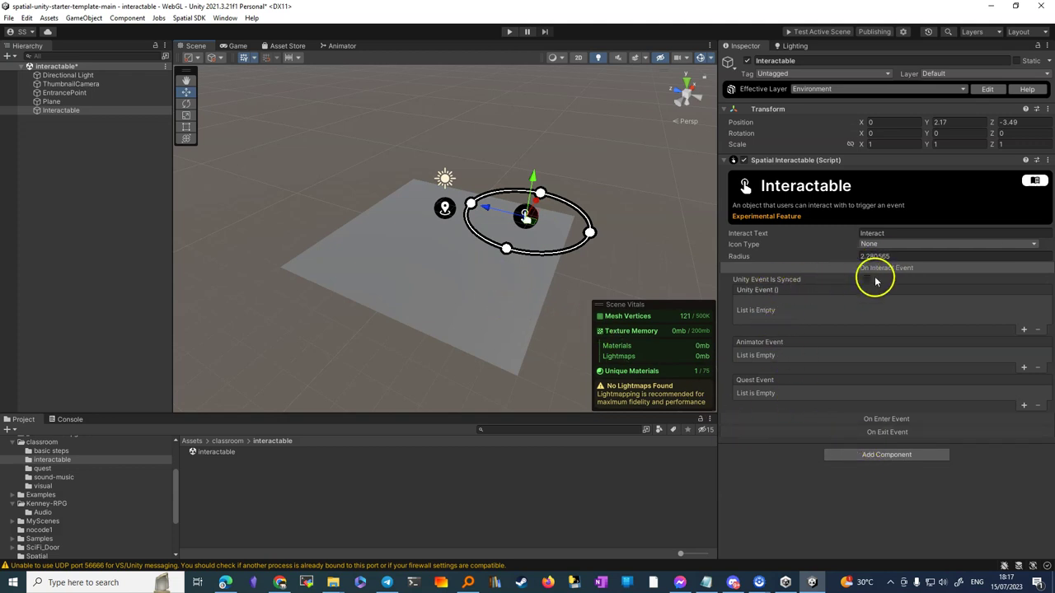
pyautogui.click(873, 234)
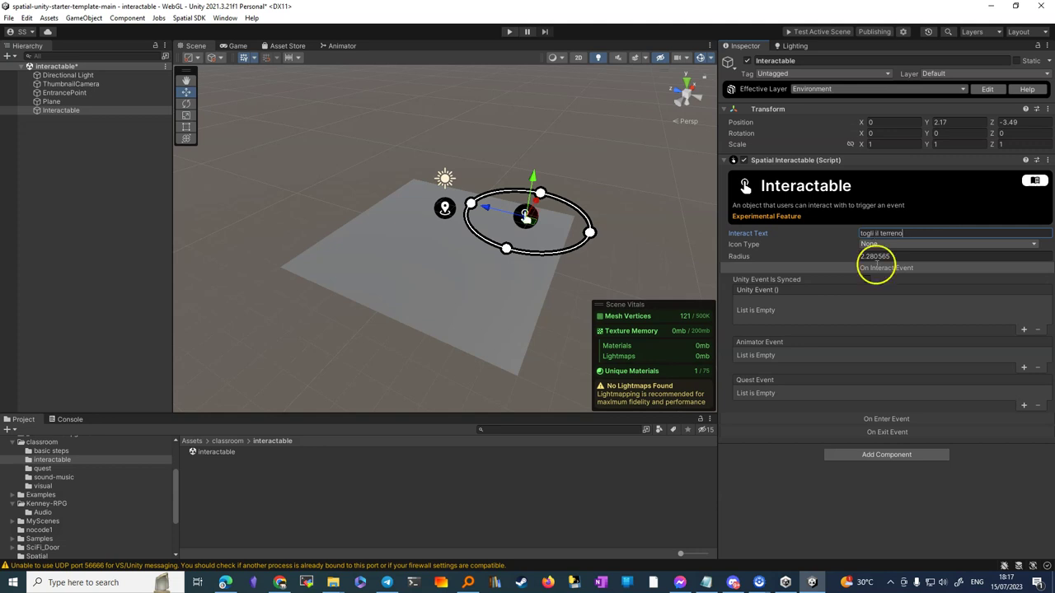
pyautogui.click(886, 244)
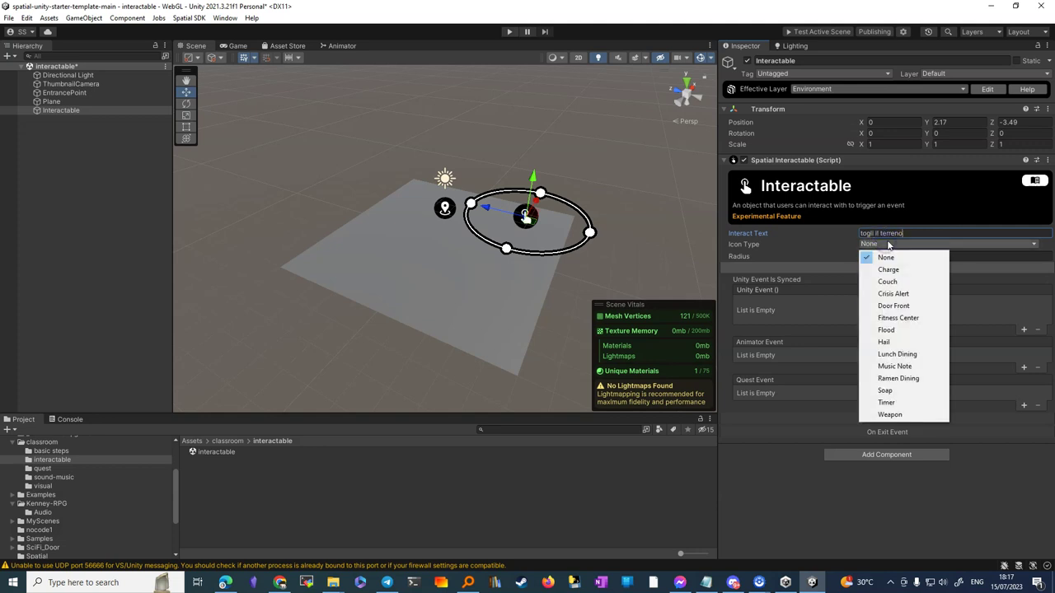
pyautogui.click(887, 269)
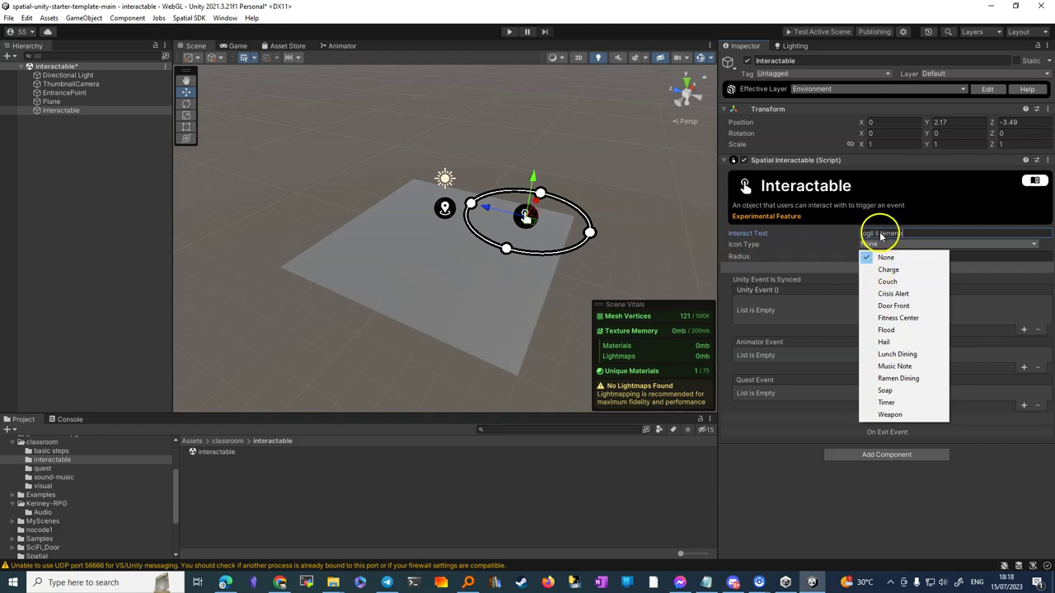
pyautogui.click(888, 295)
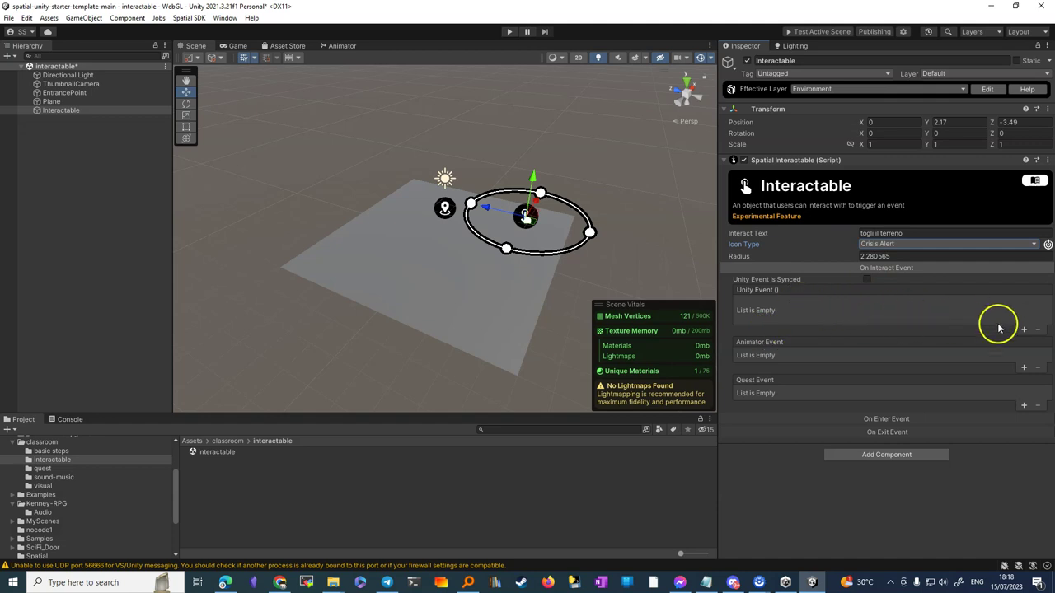
# - Add a Unity Event to the Interactable's On Interact Event that calls GameObject.SetActive on the Plane, with the value unchecked
pyautogui.click(1024, 330)
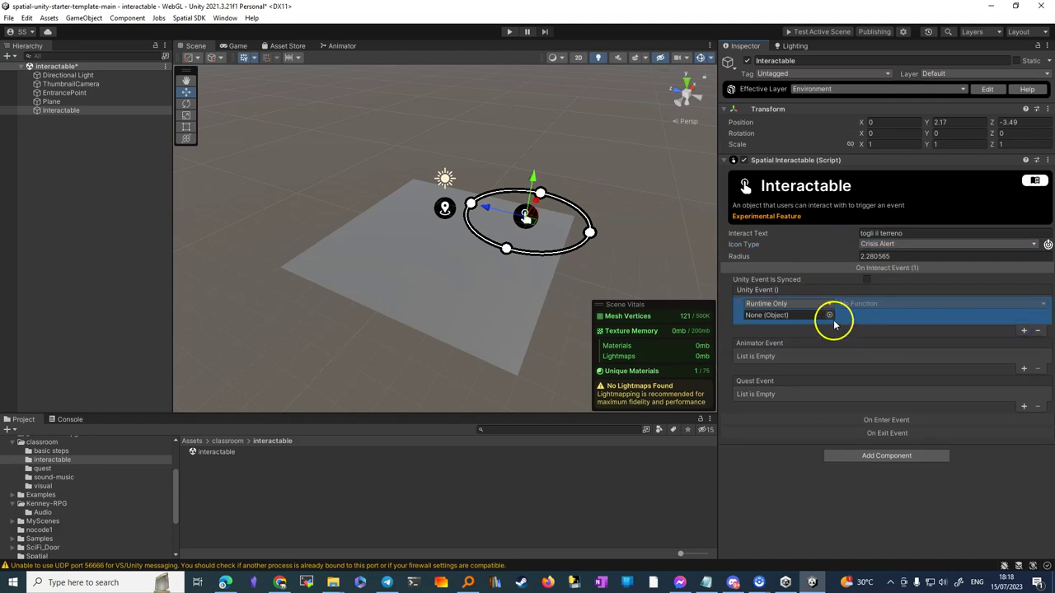
pyautogui.moveTo(46, 101); pyautogui.dragTo(622, 237)
pyautogui.moveTo(755, 307); pyautogui.dragTo(760, 313)
pyautogui.click(885, 305)
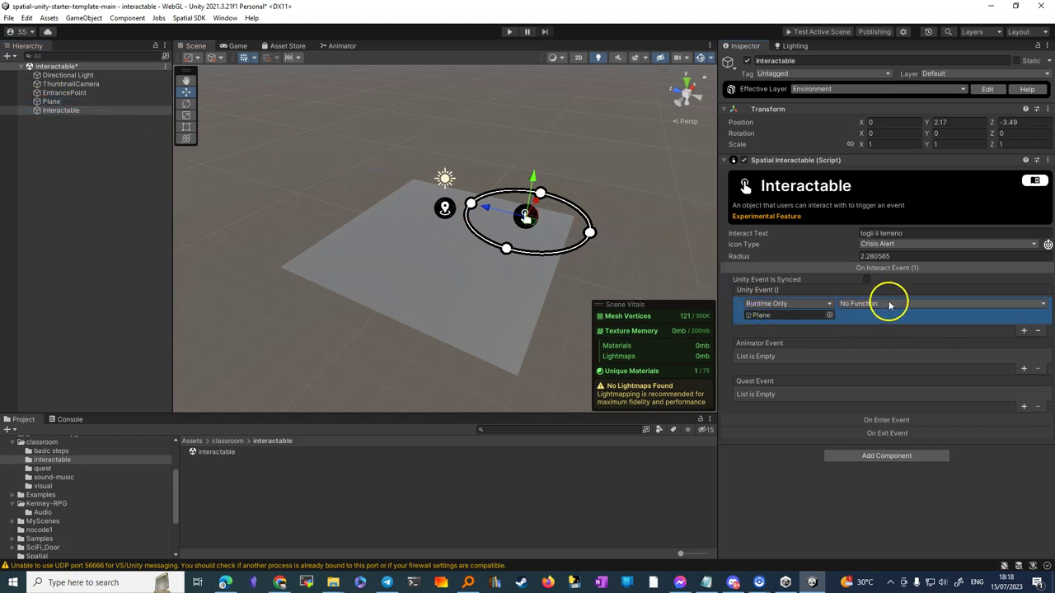
pyautogui.moveTo(890, 334)
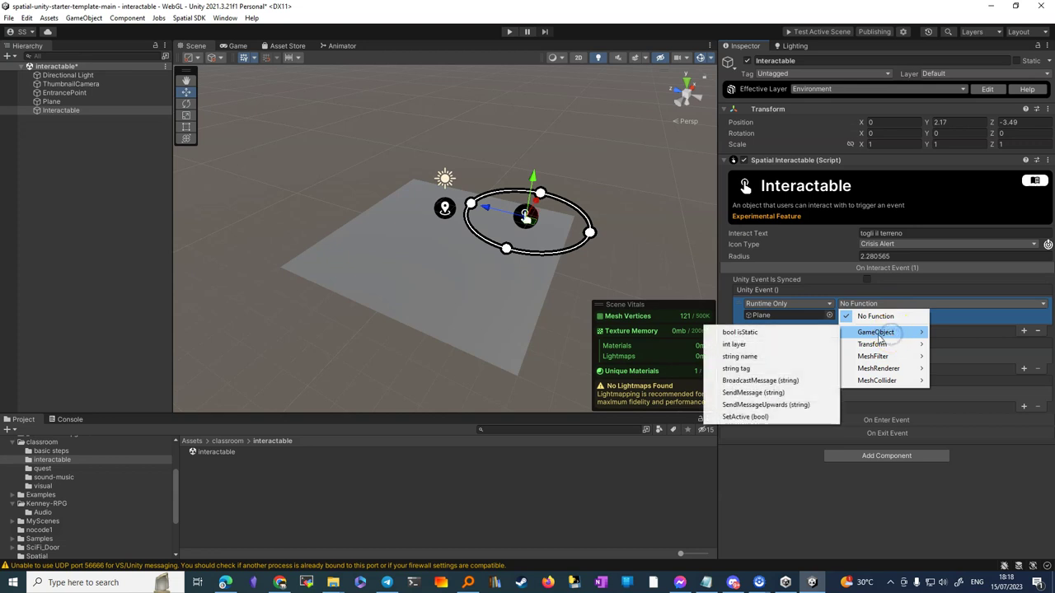
pyautogui.click(747, 417)
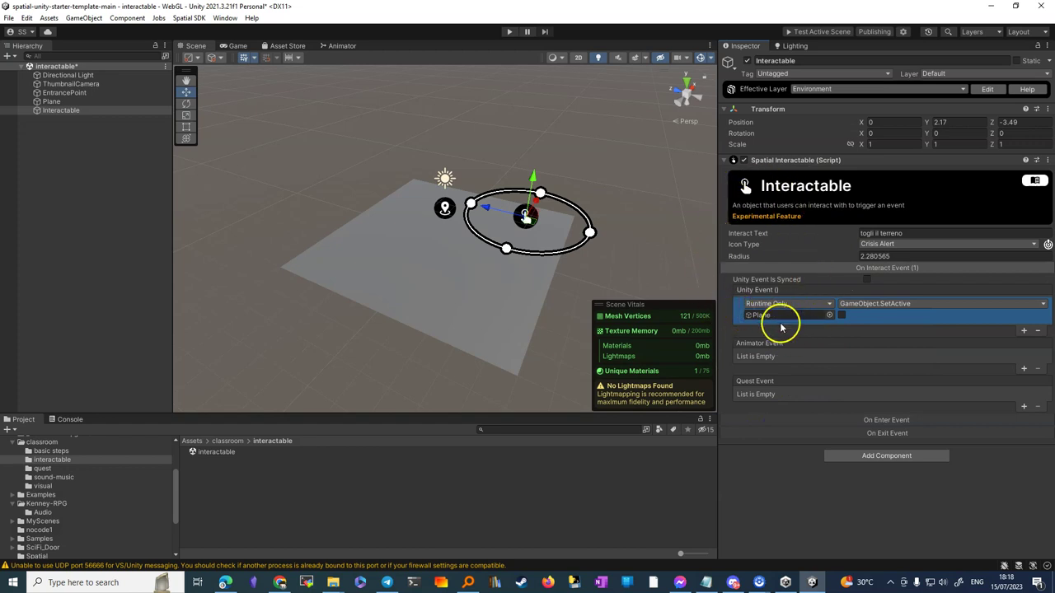
pyautogui.click(841, 317)
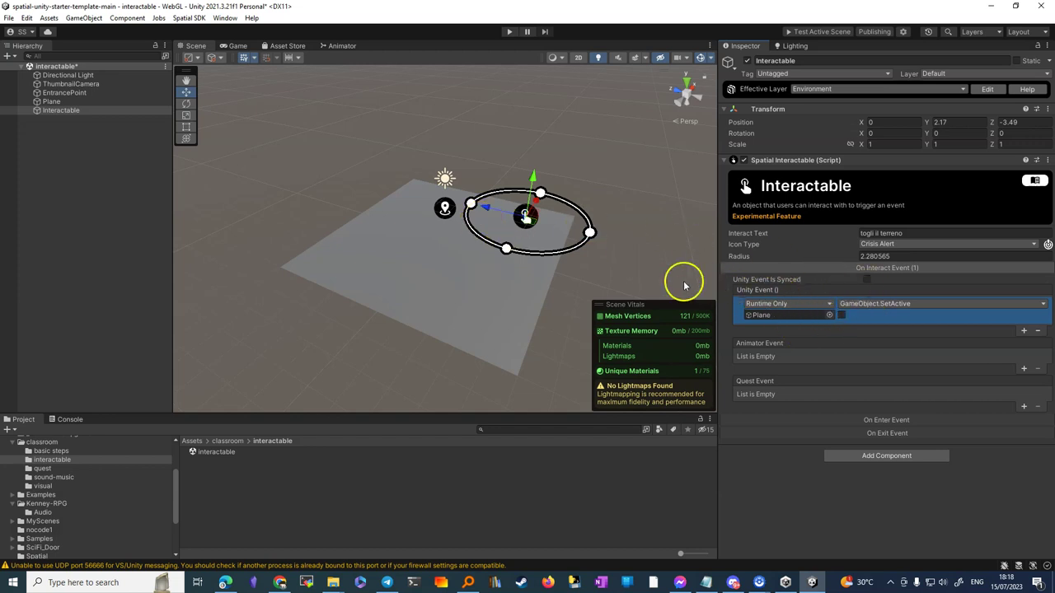
# - Test the active scene in the Spatial sandbox and reposition the browser window that opens
pyautogui.click(824, 33)
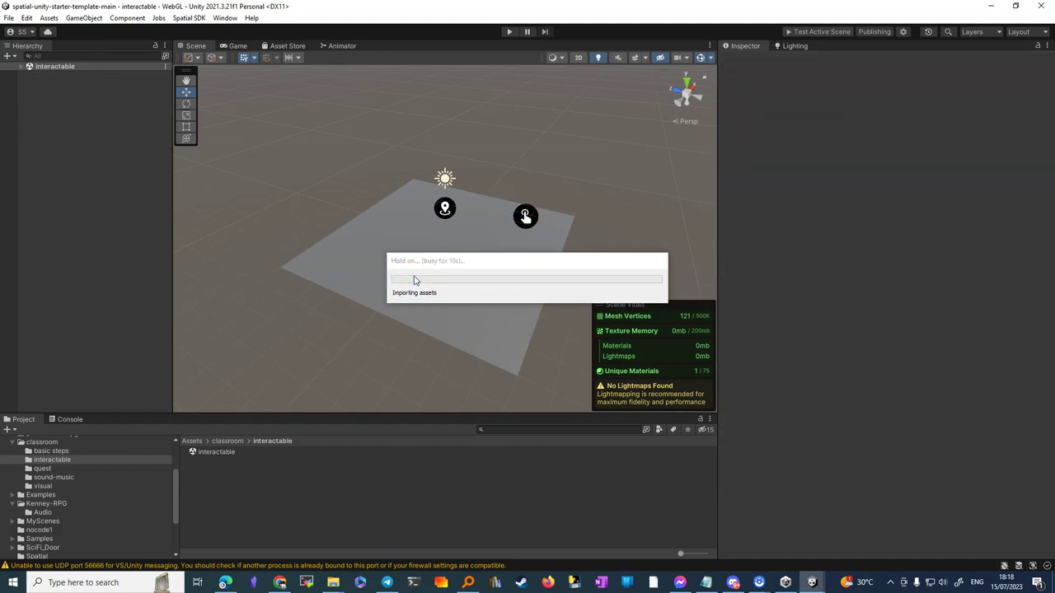
pyautogui.click(379, 280)
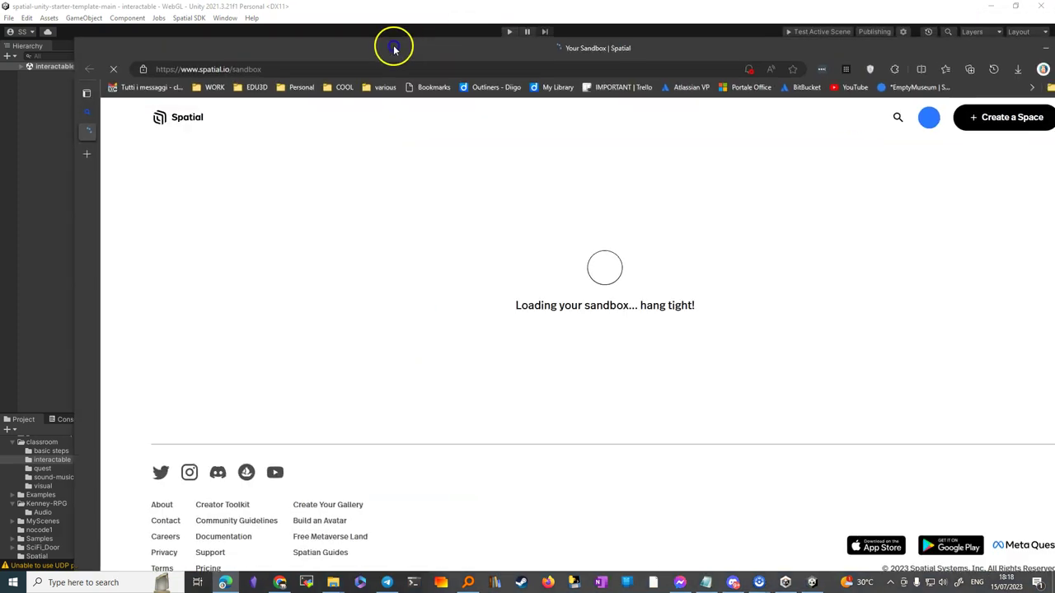
pyautogui.moveTo(394, 47); pyautogui.dragTo(344, 11)
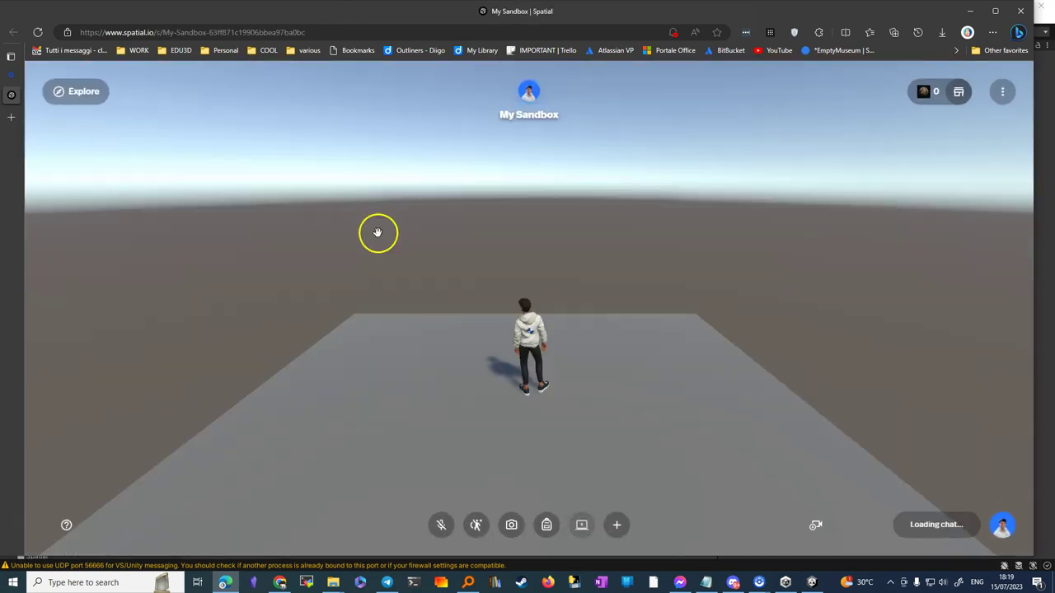
# - Walk the avatar across the plane to the magenta cube within the interactable's range
pyautogui.press('w')
pyautogui.press('Right')
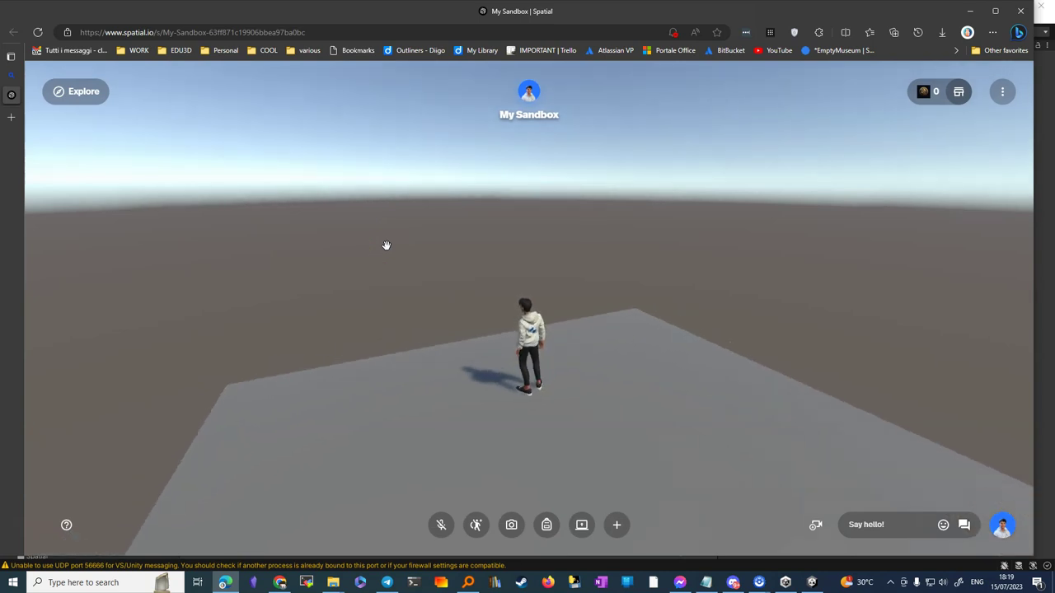
pyautogui.press('d')
pyautogui.press('w')
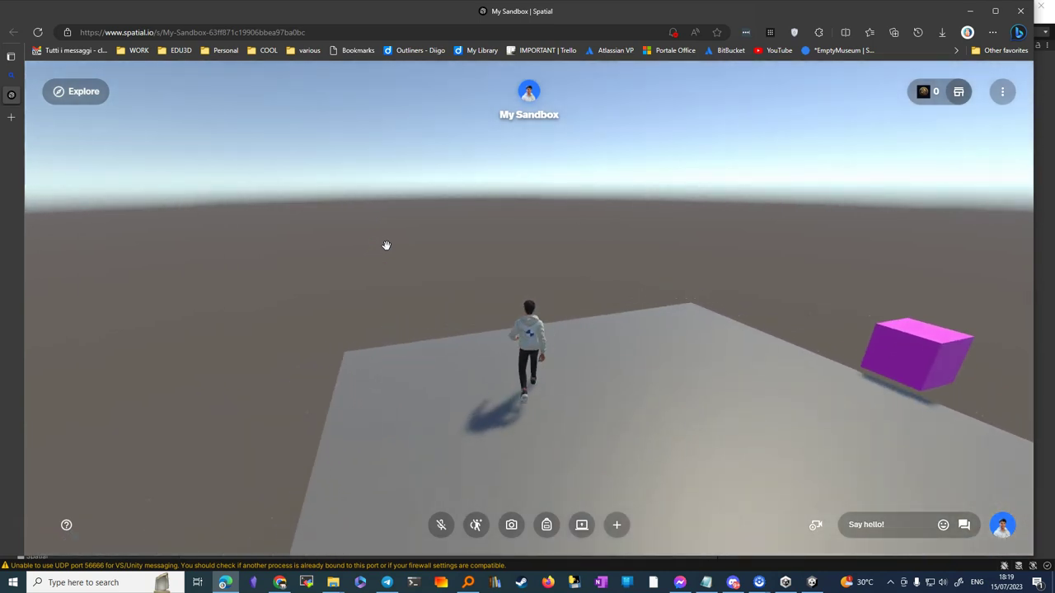
pyautogui.press('Right')
pyautogui.press('w')
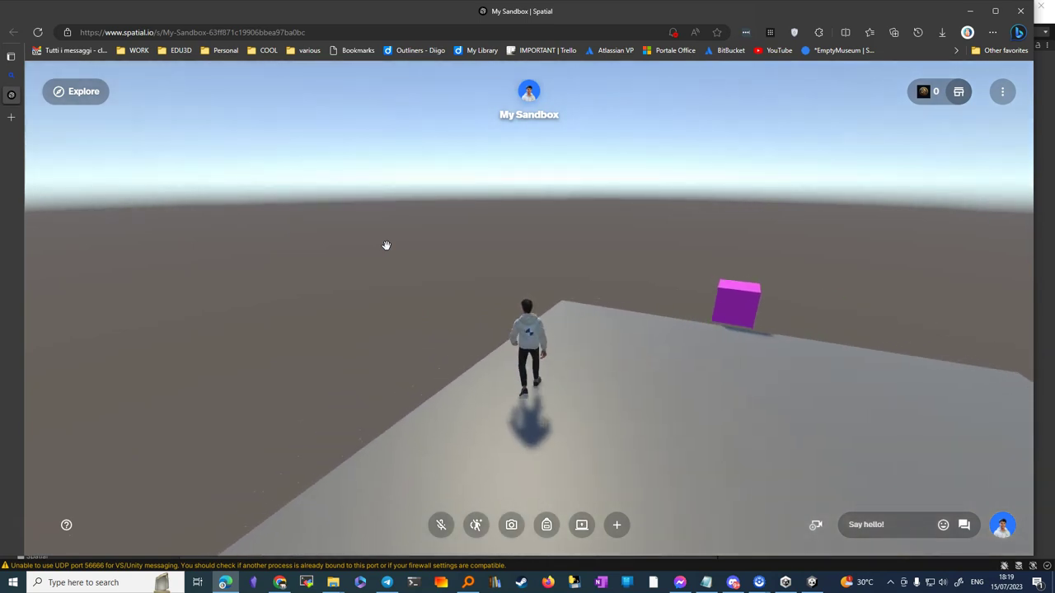
pyautogui.press('d')
pyautogui.press('w')
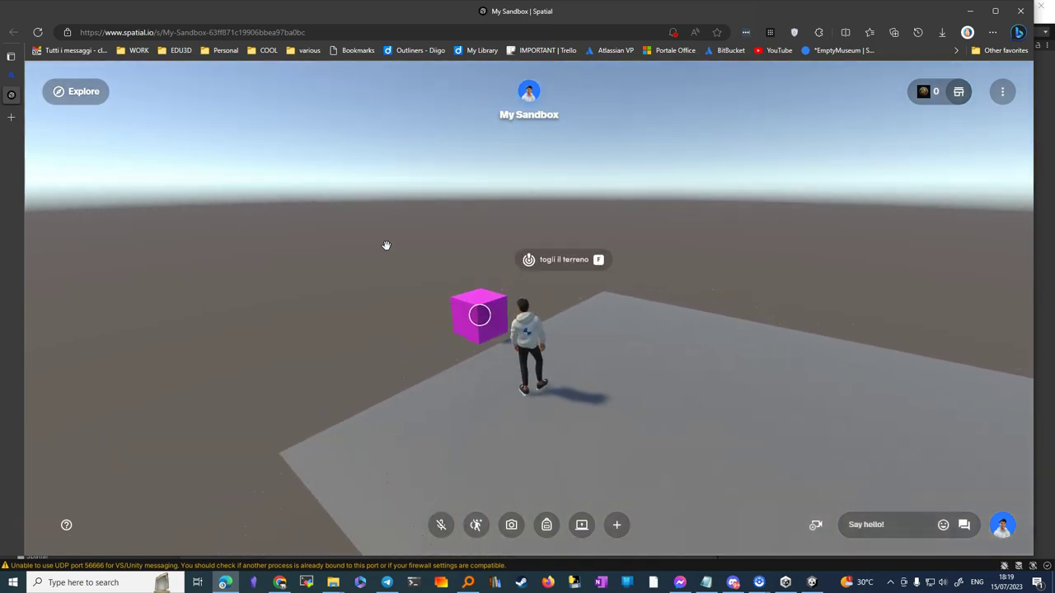
pyautogui.press('w')
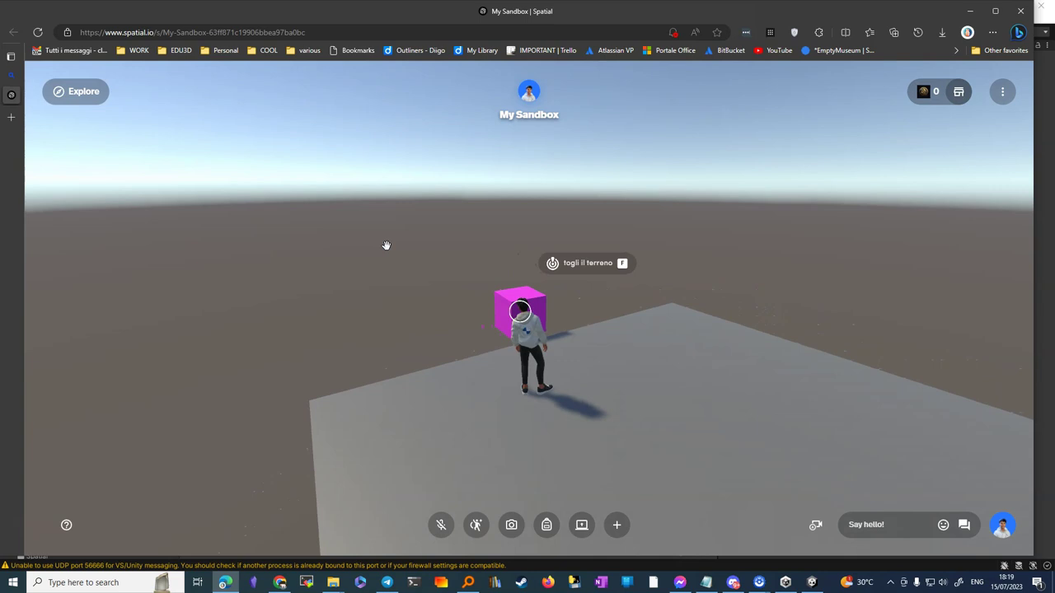
pyautogui.press('a')
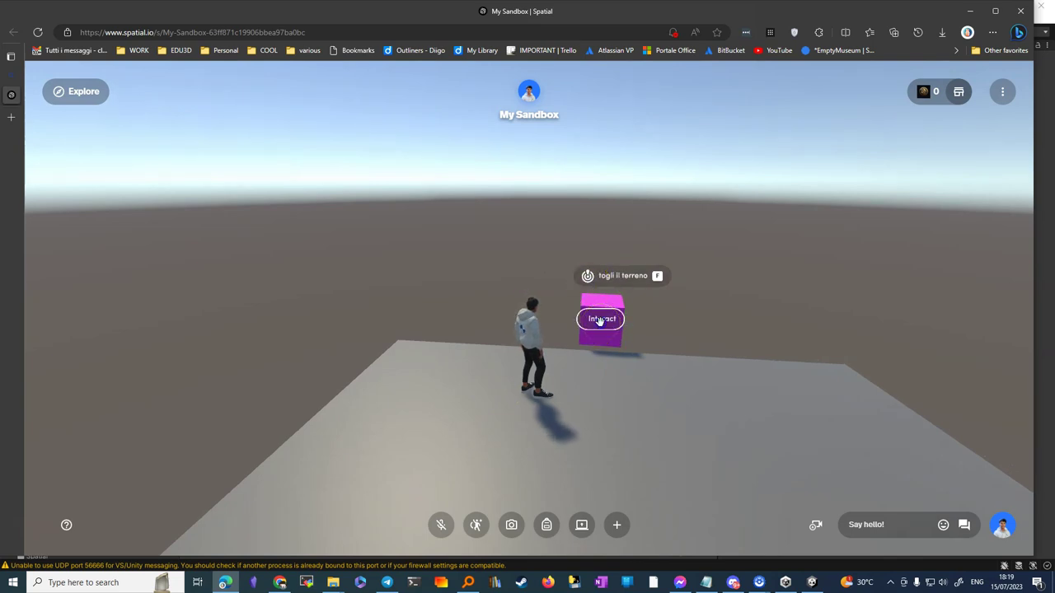
# - Trigger the Interact action on the cube beside the "togli il terreno" prompt
pyautogui.click(599, 321)
pyautogui.click(601, 322)
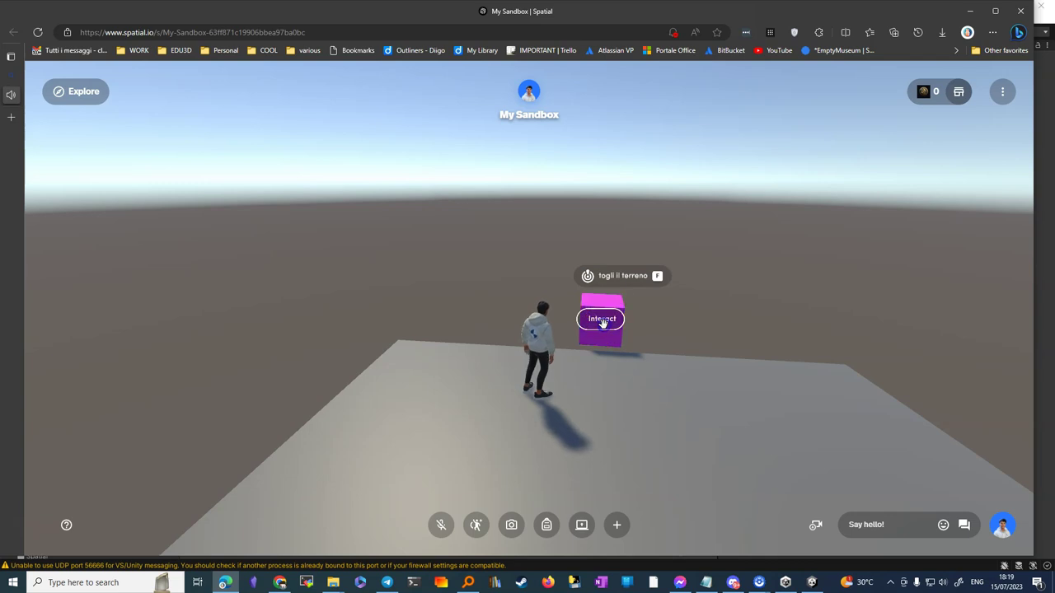
pyautogui.click(572, 380)
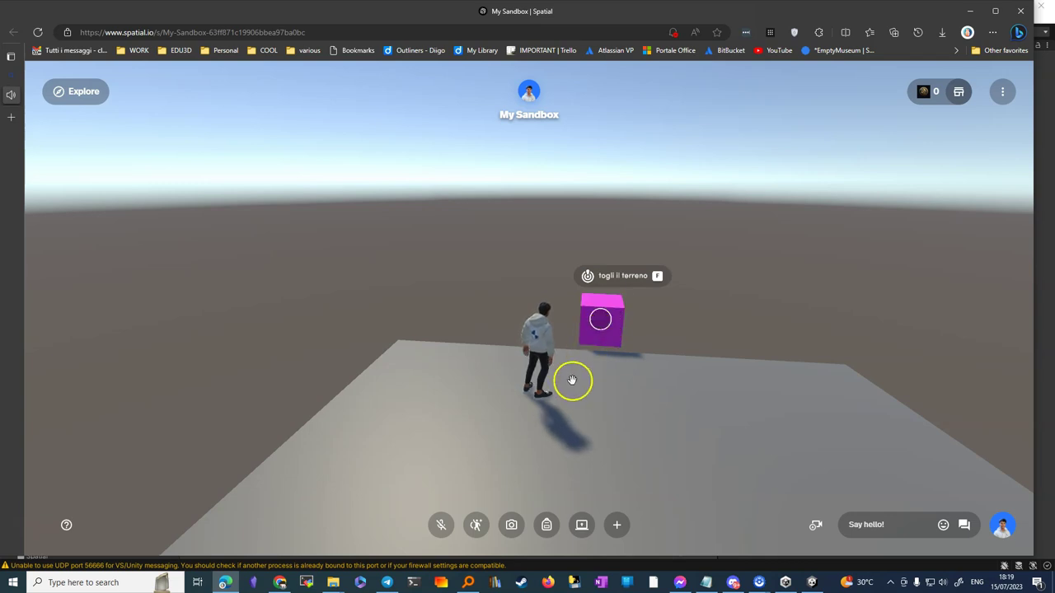
pyautogui.click(601, 320)
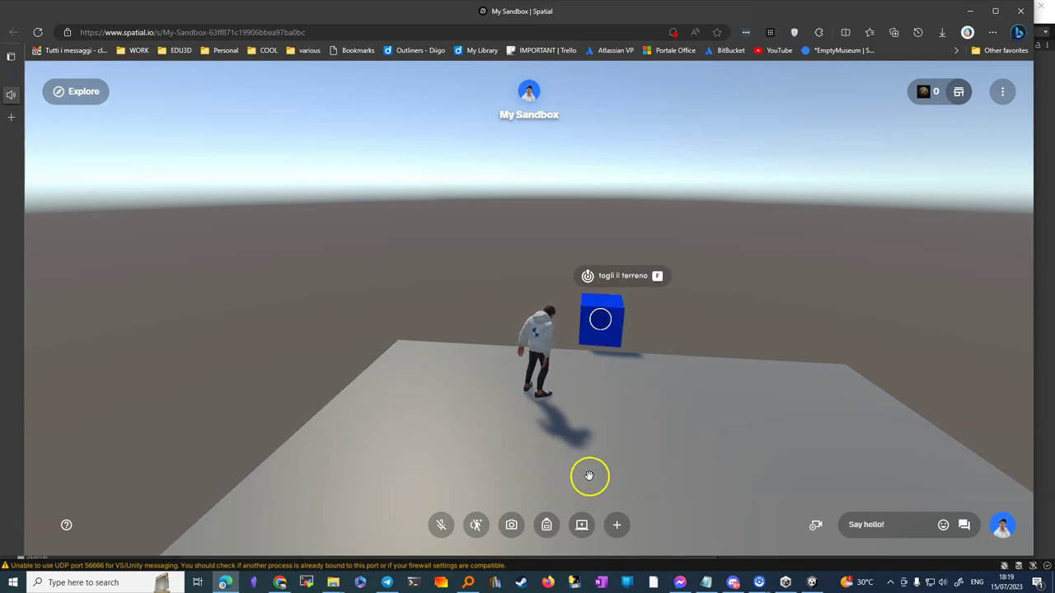
# - Turn the avatar around near the cube and trigger the "togli il terreno" interaction
pyautogui.moveTo(589, 476); pyautogui.dragTo(589, 476)
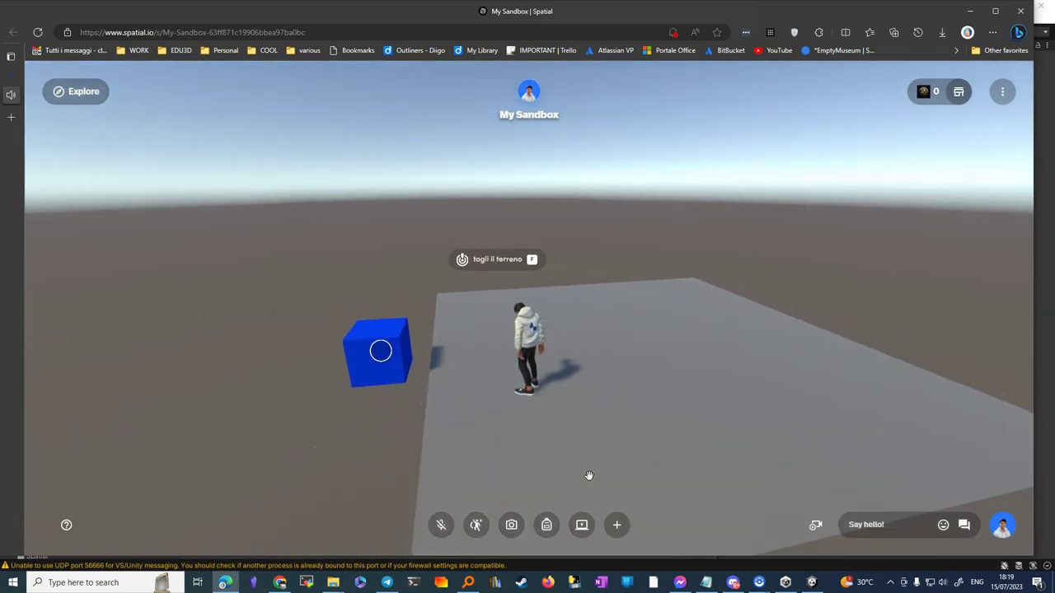
pyautogui.press('w')
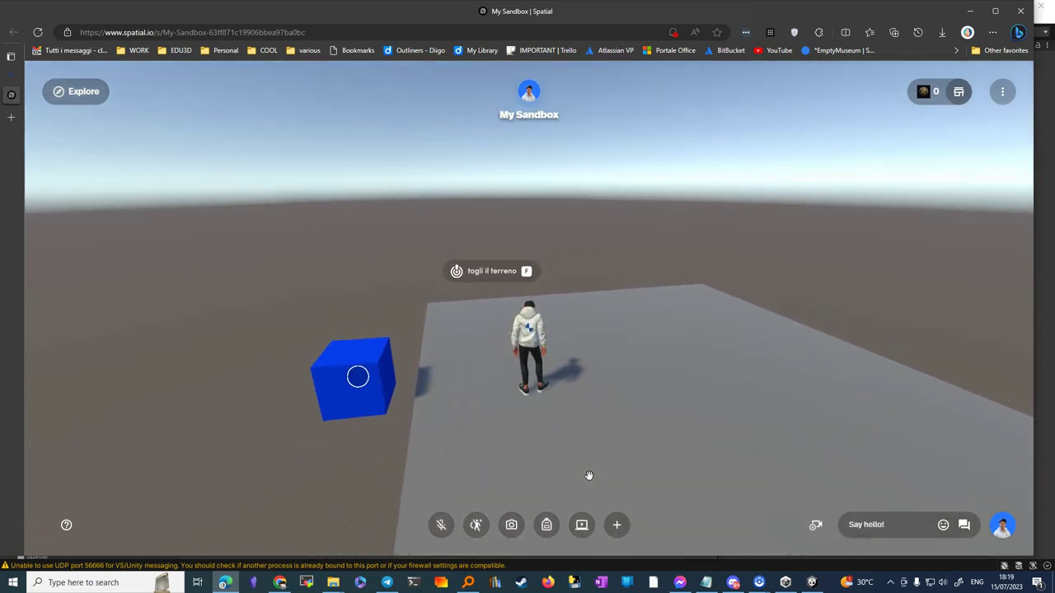
pyautogui.press('f')
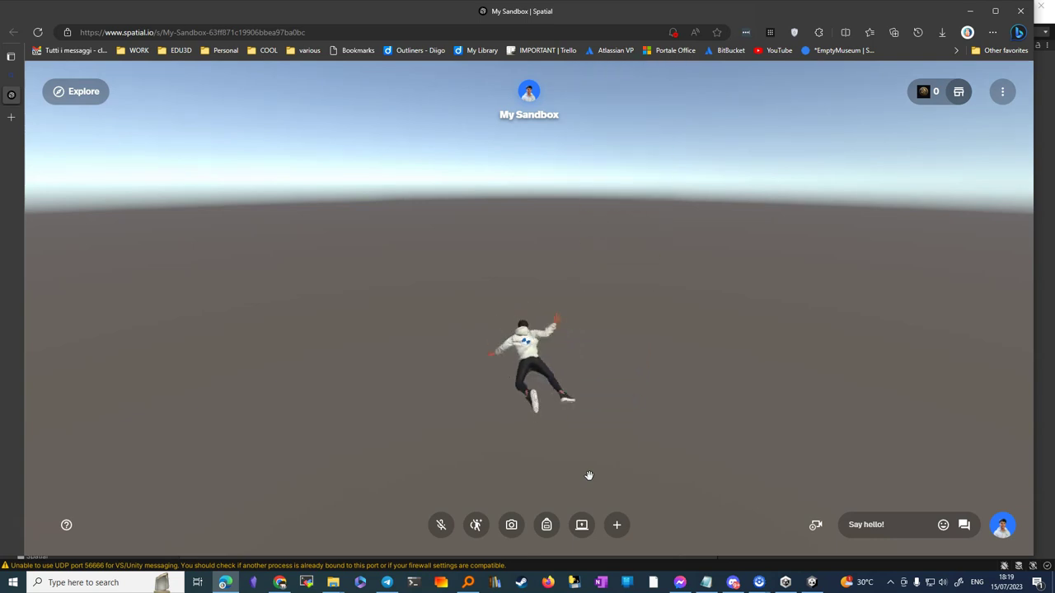
# - Reload the sandbox, walk the avatar back to the interactable and trigger "togli il terreno" again
pyautogui.click(38, 32)
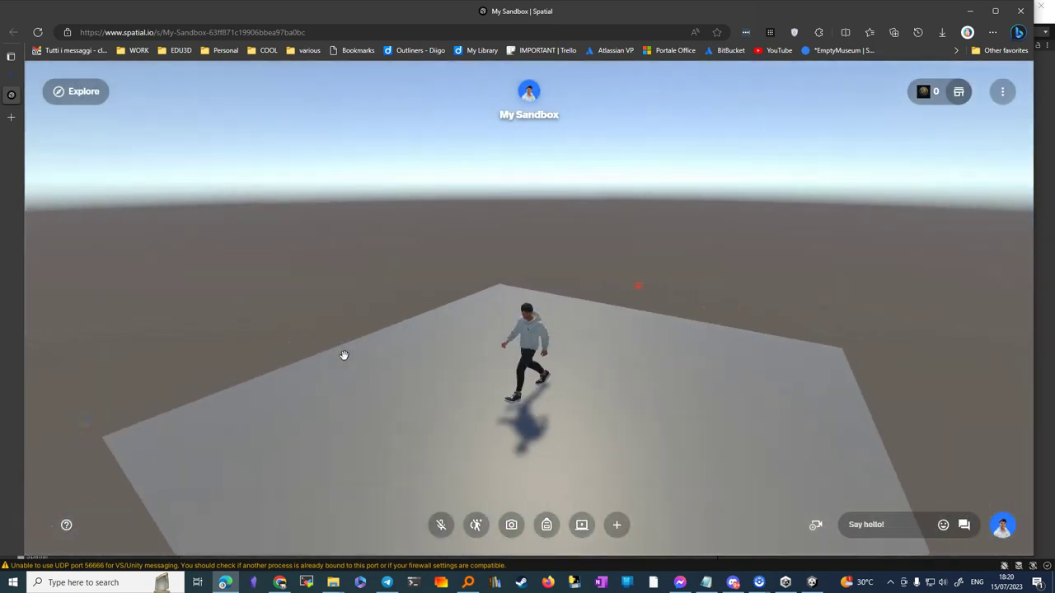
pyautogui.press('d')
pyautogui.press('w')
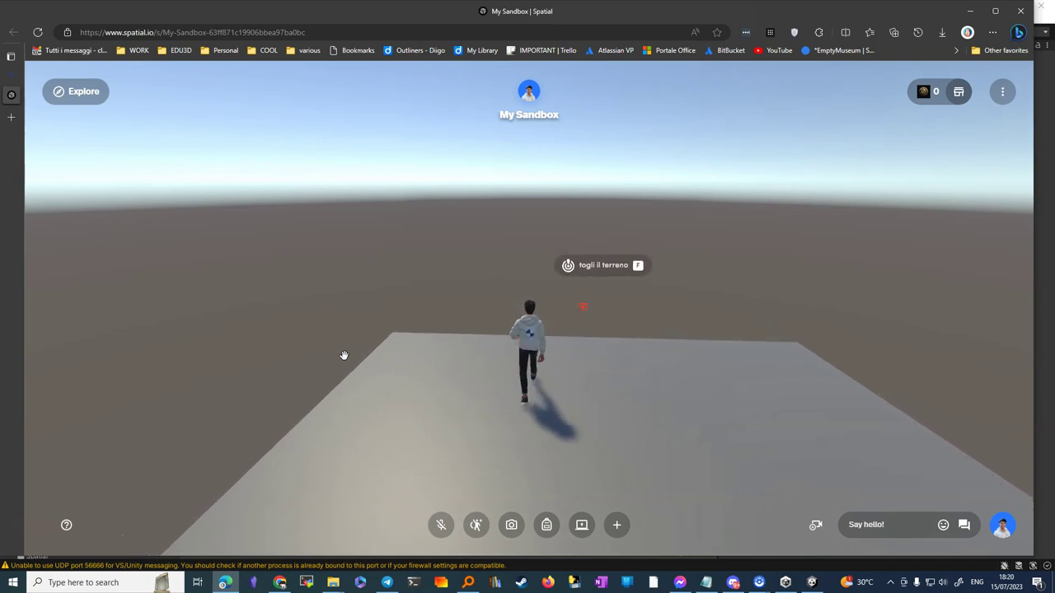
pyautogui.press('a')
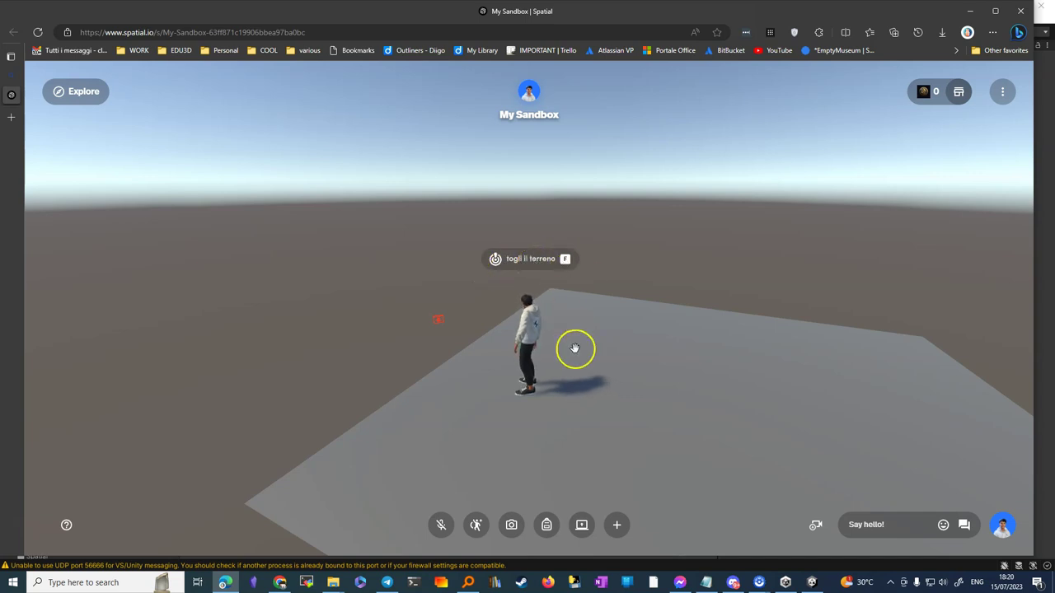
pyautogui.press('f')
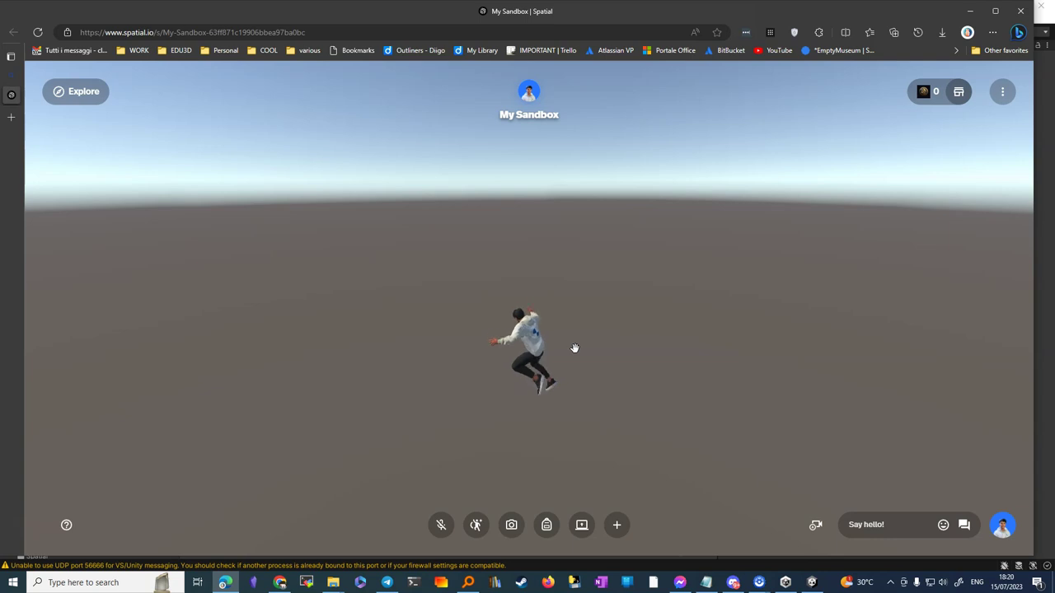
# - Close the My Sandbox browser tab and switch back to the Unity editor
pyautogui.click(664, 229)
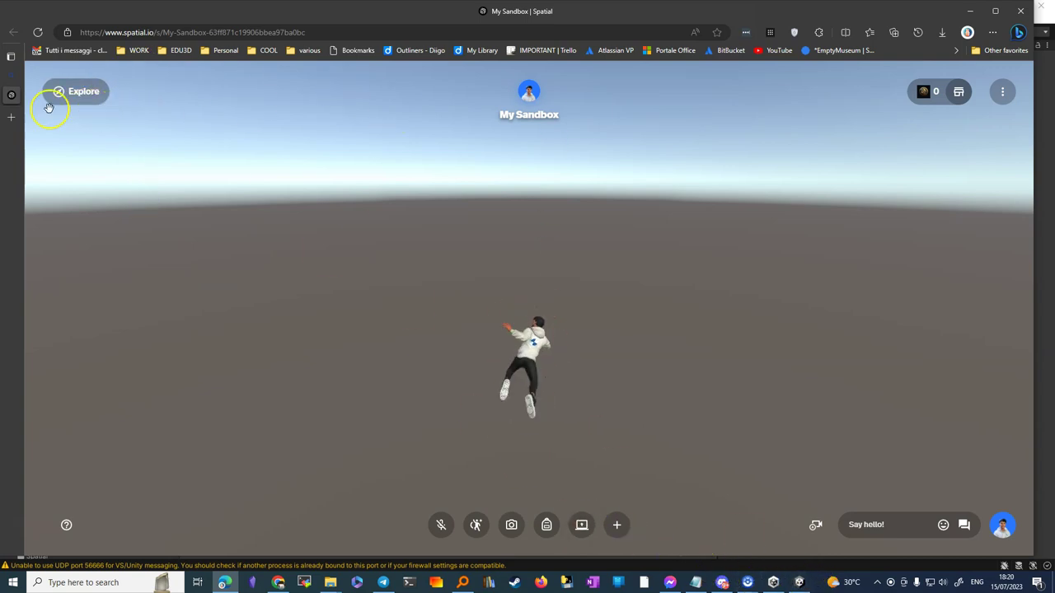
pyautogui.moveTo(24, 69)
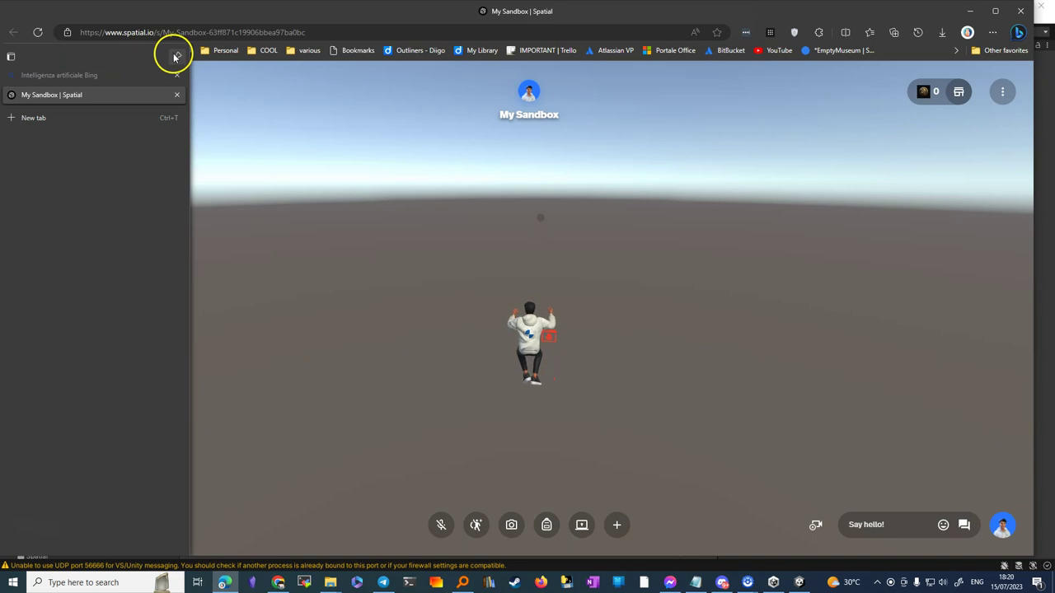
pyautogui.click(175, 55)
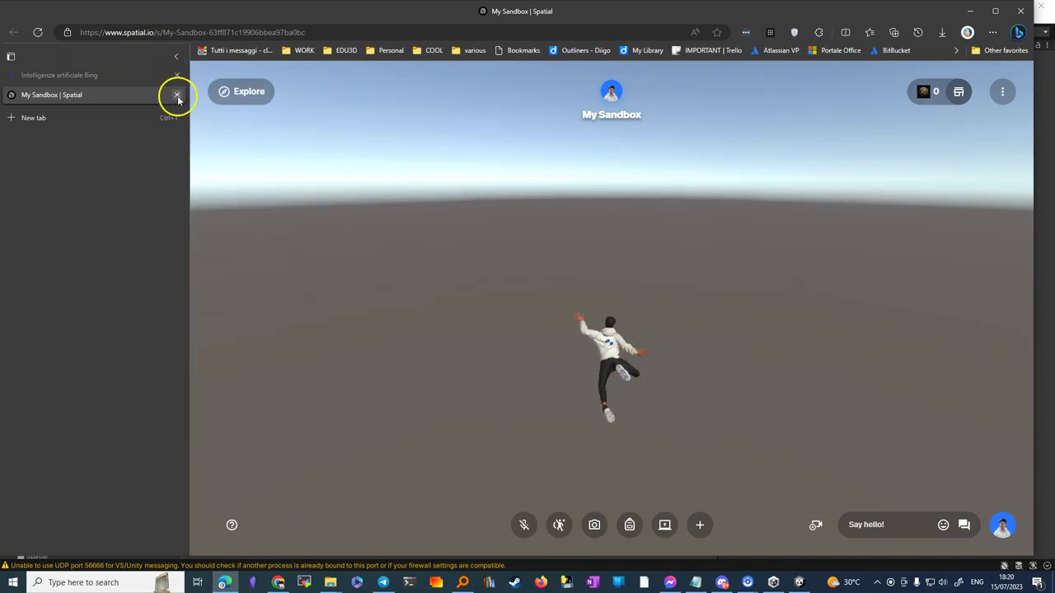
pyautogui.click(177, 96)
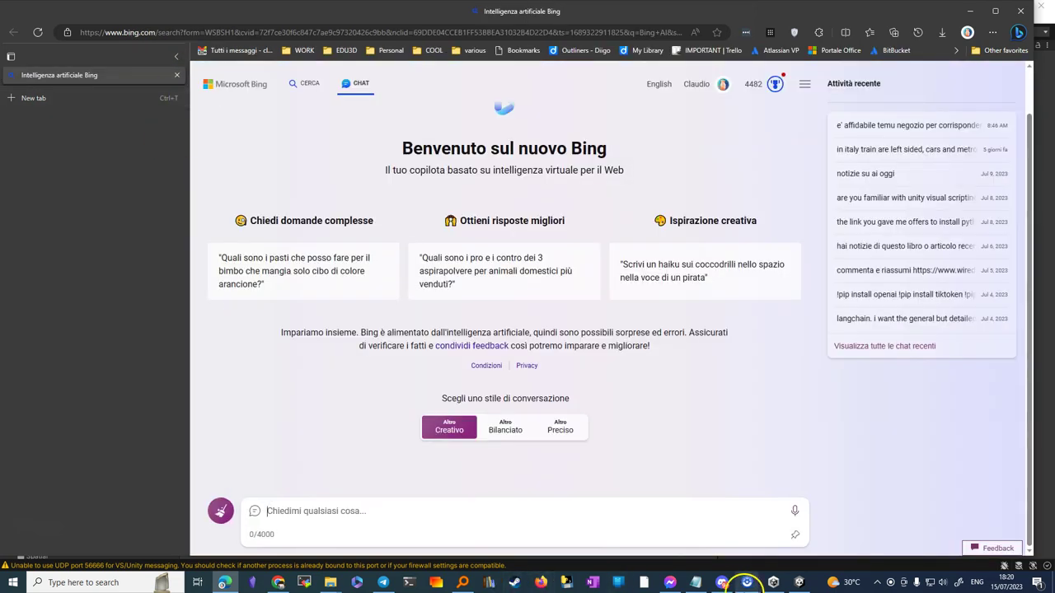
pyautogui.click(780, 583)
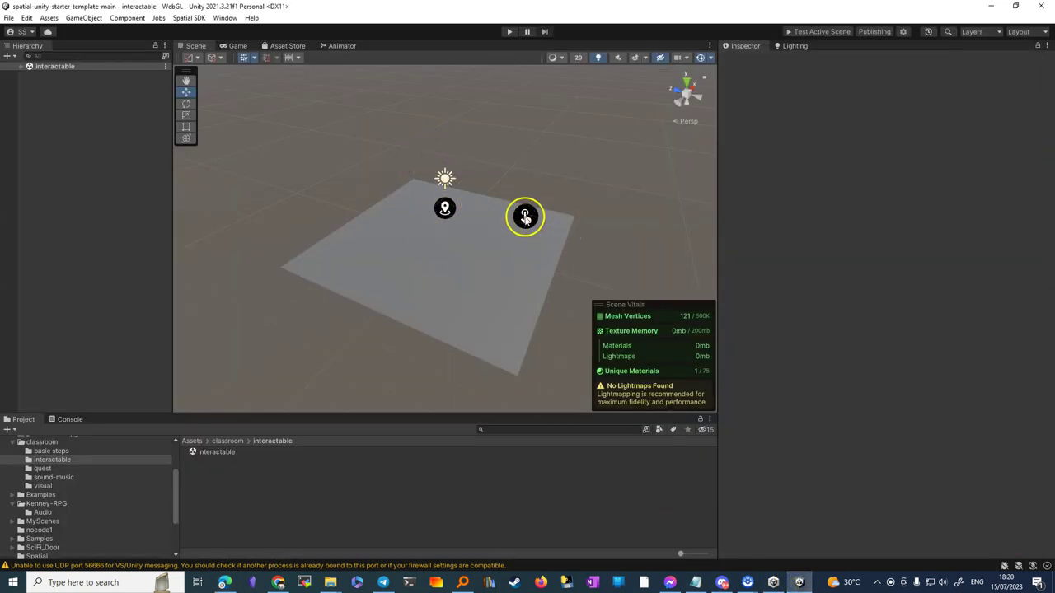
# - Nudge the Interactable along the Z axis to about -3.45 and add a 3D cylinder to the scene
pyautogui.click(525, 218)
pyautogui.moveTo(483, 207); pyautogui.dragTo(486, 208)
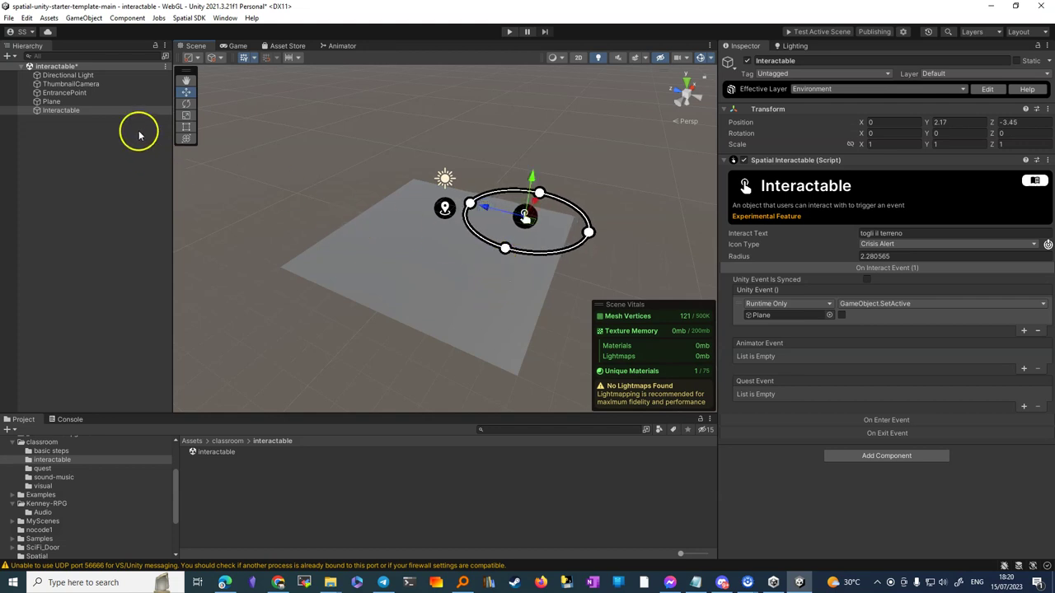
pyautogui.click(6, 56)
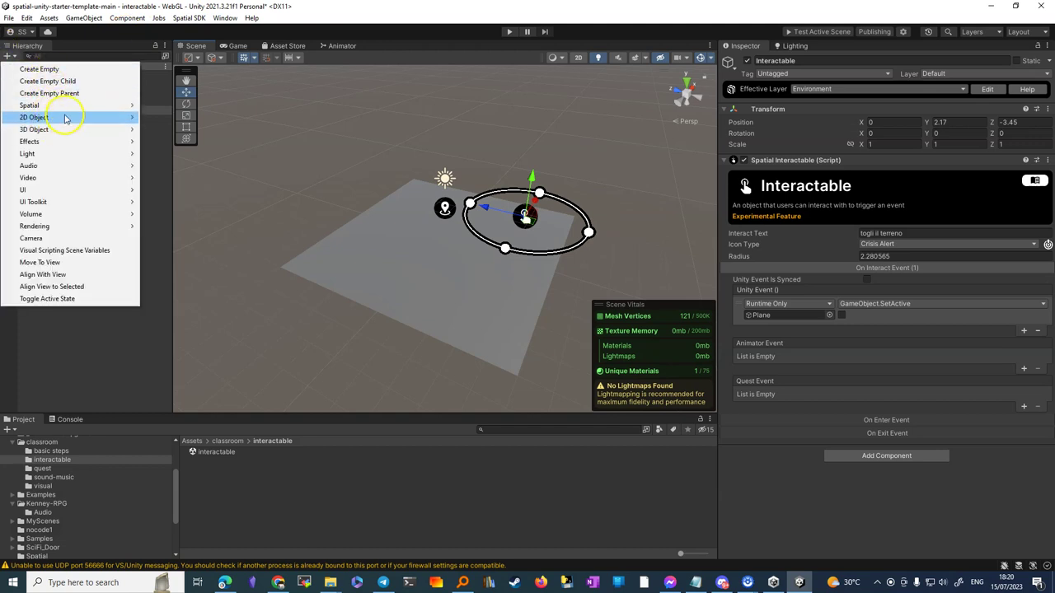
pyautogui.moveTo(60, 134)
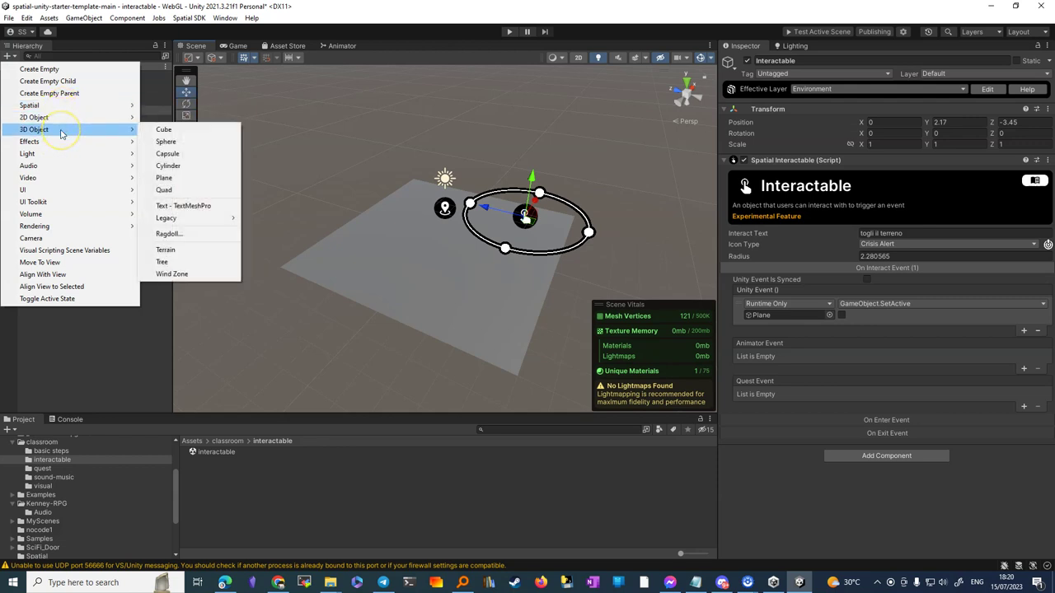
pyautogui.click(168, 165)
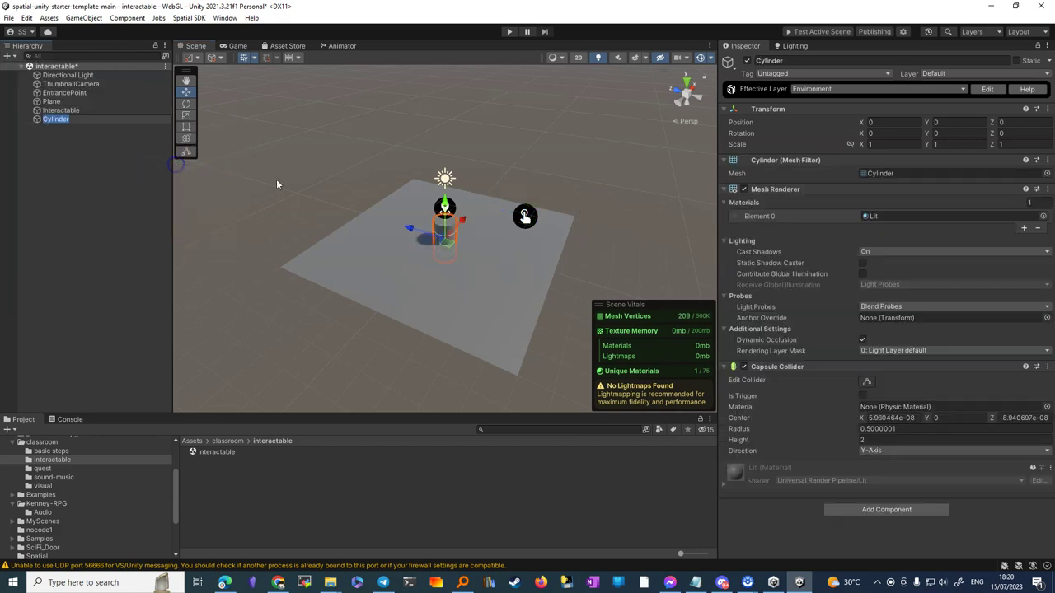
# - Move the cylinder onto the Interactable's spot on the plane, at about X -0.14, Y 1.53, Z -3.35
pyautogui.moveTo(417, 232); pyautogui.dragTo(531, 161)
pyautogui.keyDown('alt'); pyautogui.moveTo(503, 330); pyautogui.dragTo(464, 319); pyautogui.keyUp('alt')
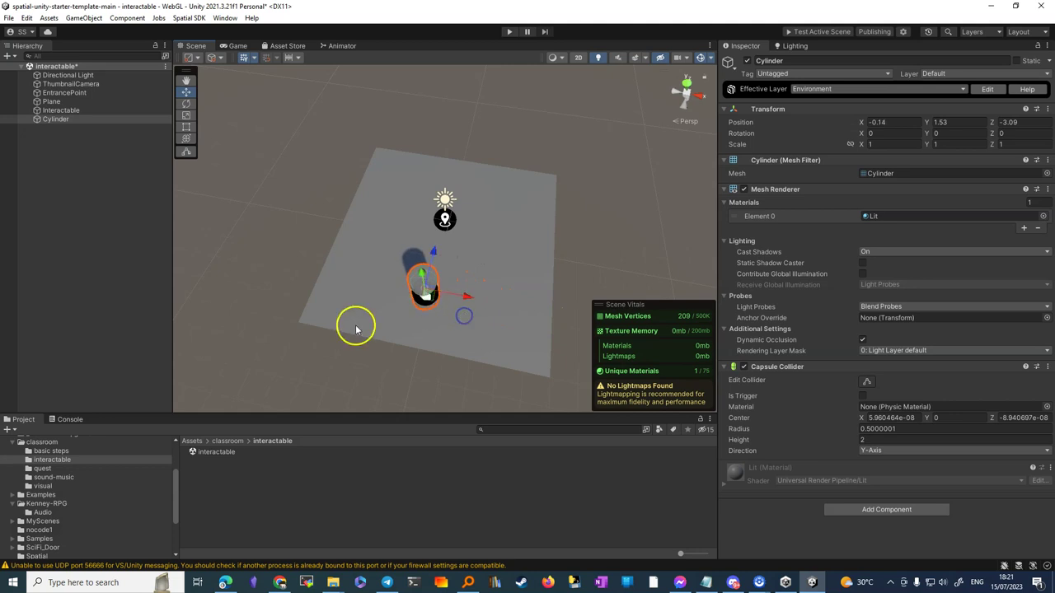
pyautogui.keyDown('alt'); pyautogui.moveTo(322, 316); pyautogui.dragTo(161, 244); pyautogui.keyUp('alt')
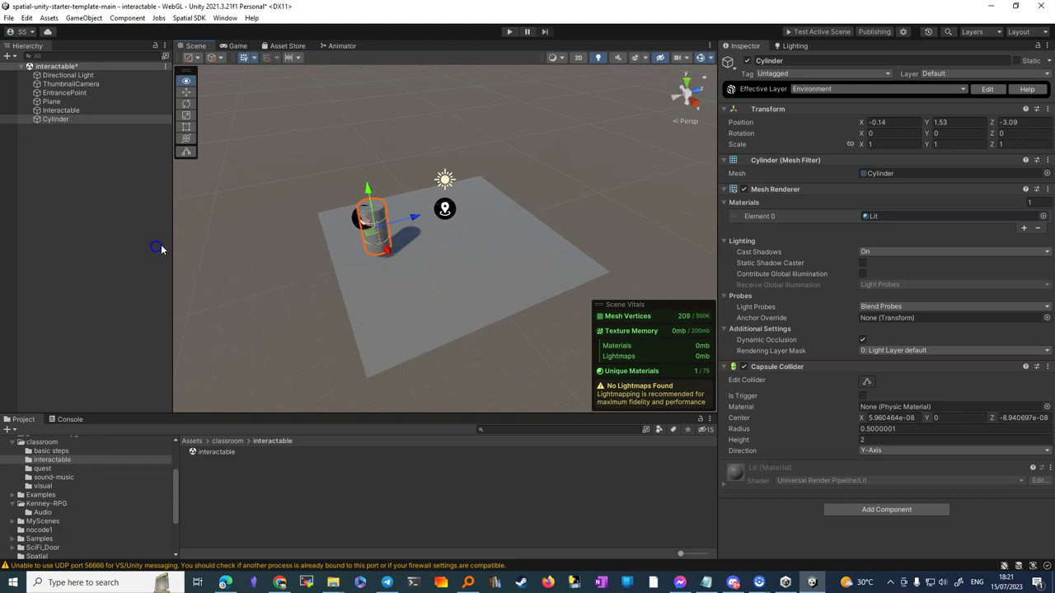
pyautogui.moveTo(411, 217); pyautogui.dragTo(405, 219)
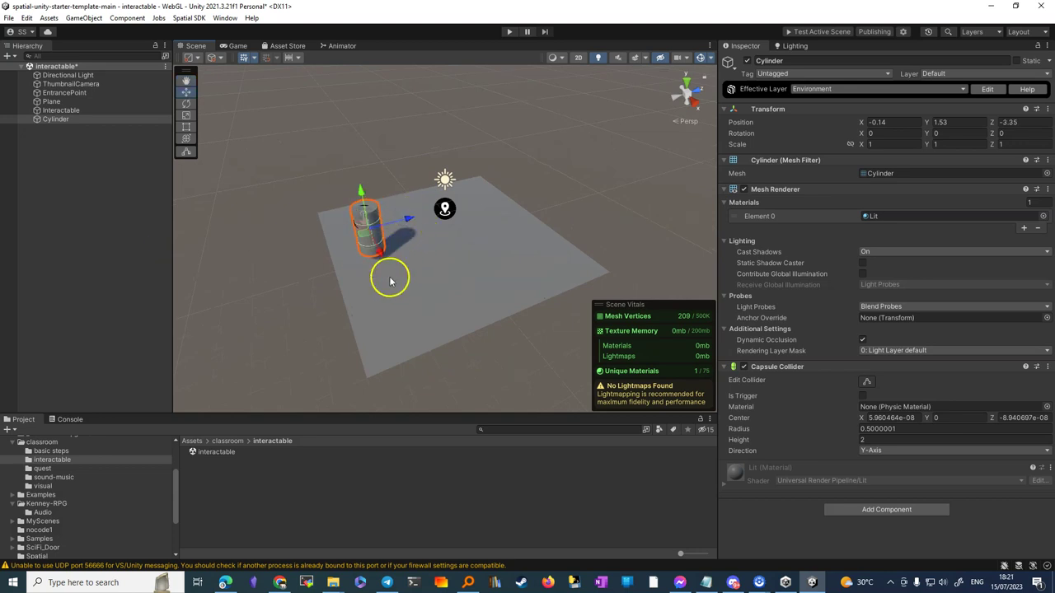
pyautogui.keyDown('alt'); pyautogui.moveTo(343, 306); pyautogui.dragTo(590, 300); pyautogui.keyUp('alt')
pyautogui.click(502, 280)
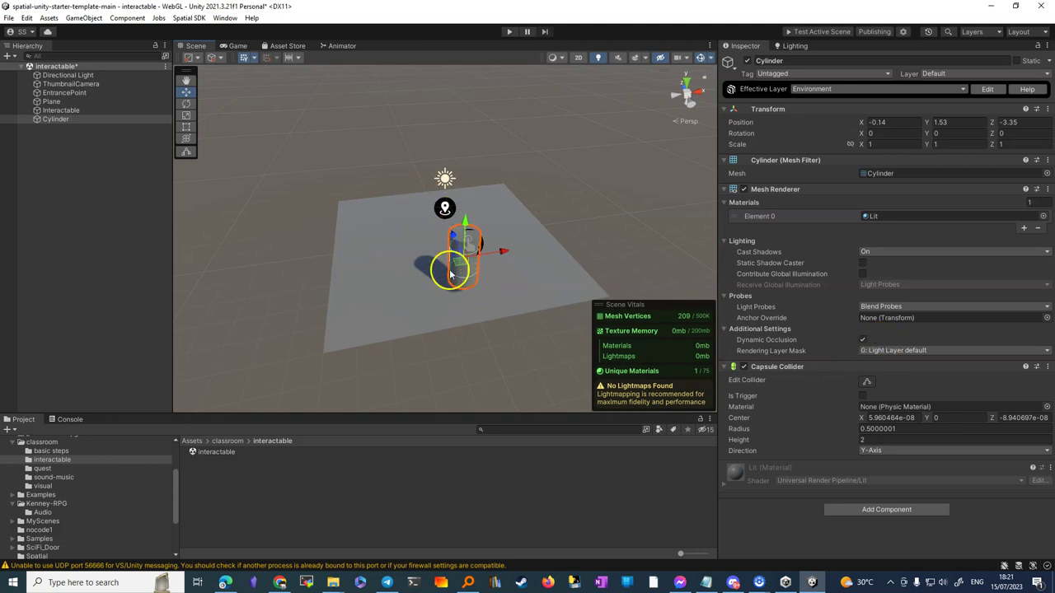
# - Add an On Enter Unity event to the Interactable that calls GameObject.SetActive on the Cylinder with the value unchecked
pyautogui.click(55, 110)
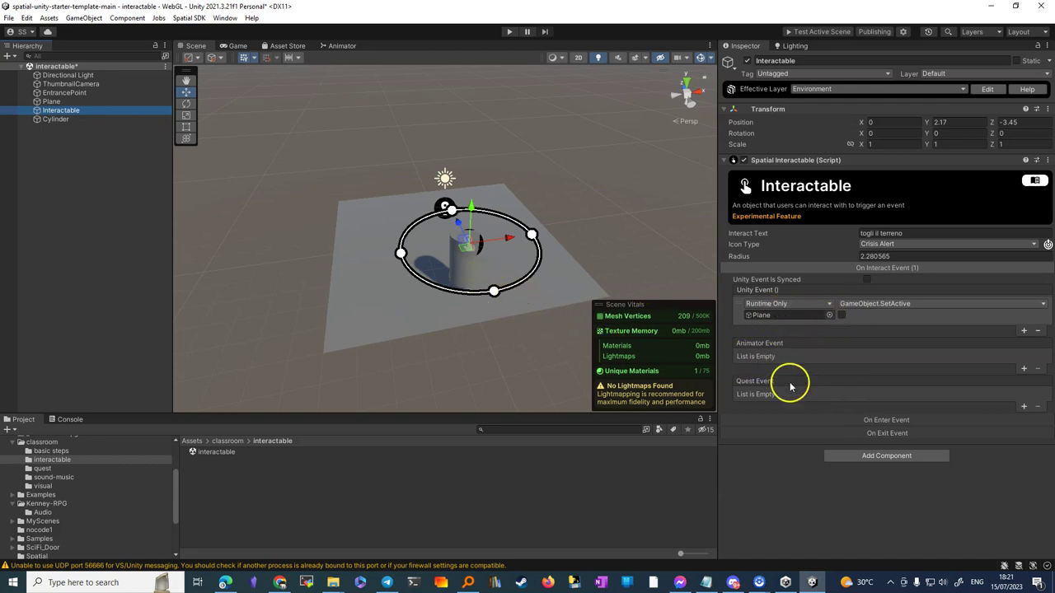
pyautogui.click(892, 421)
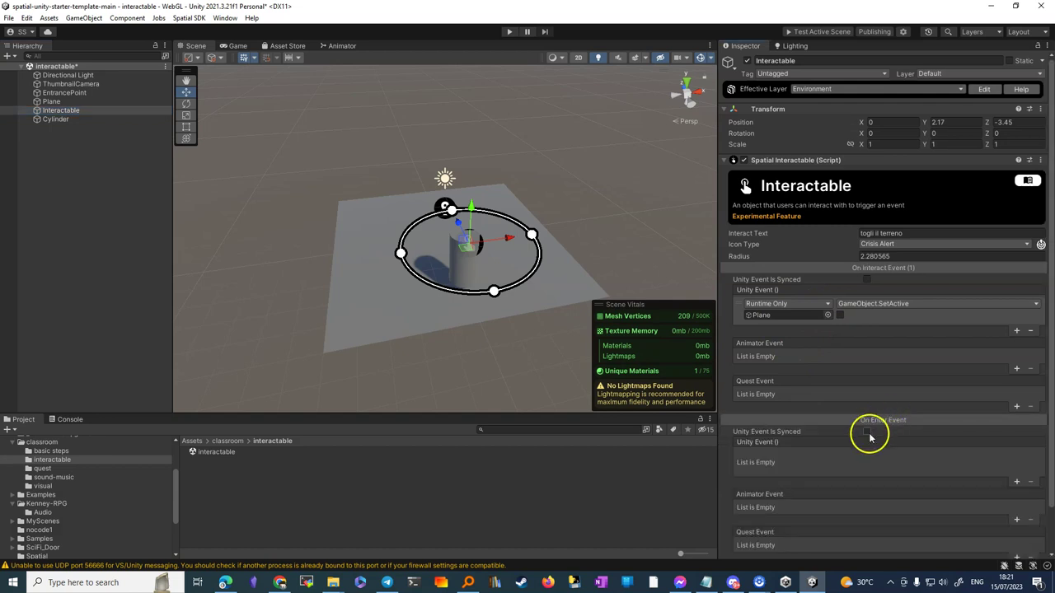
pyautogui.click(1016, 483)
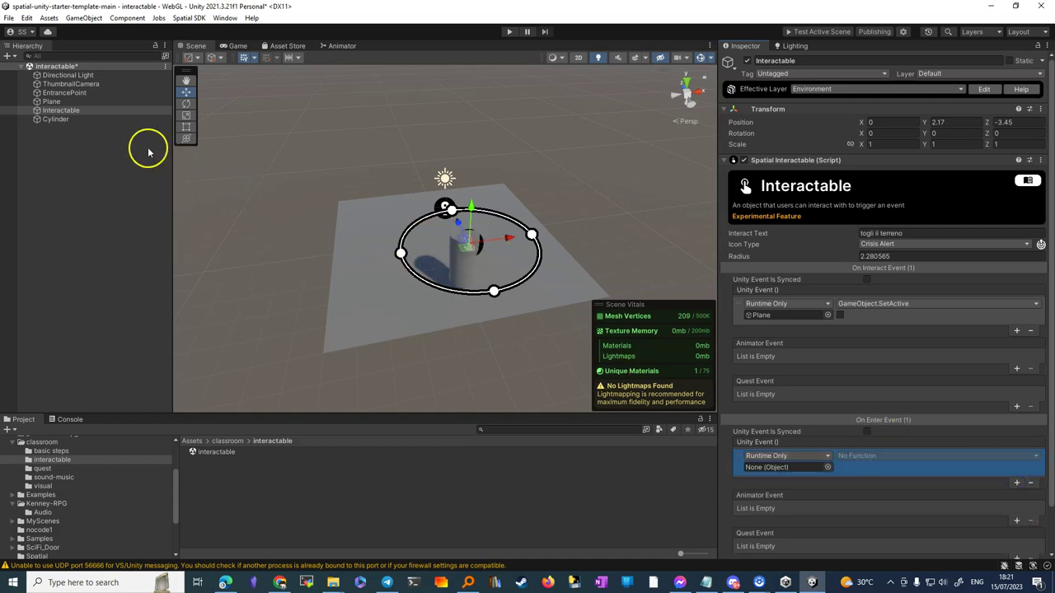
pyautogui.moveTo(51, 121); pyautogui.dragTo(762, 469)
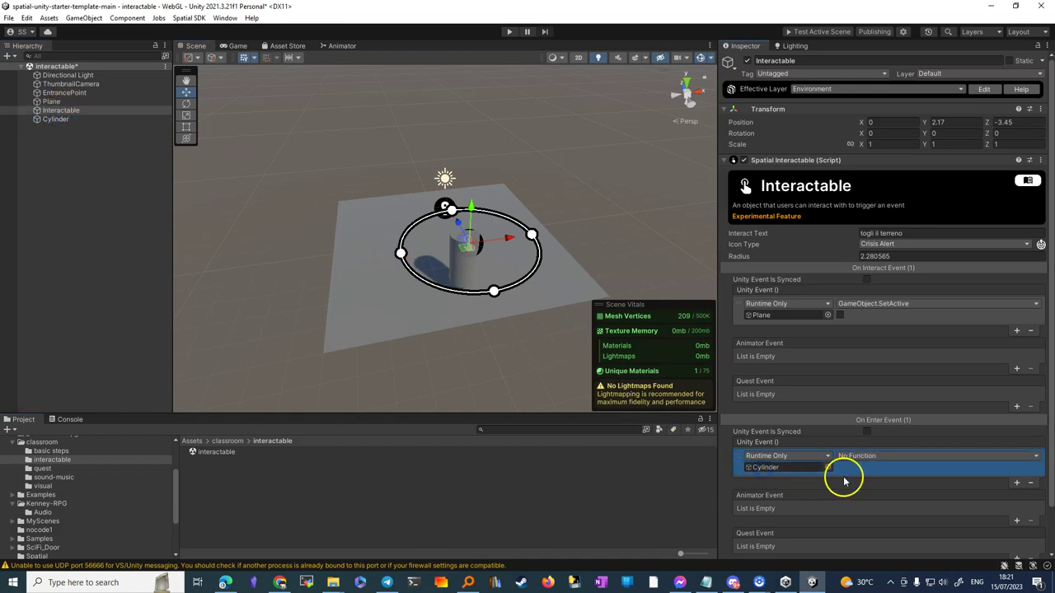
pyautogui.click(910, 458)
pyautogui.moveTo(878, 484)
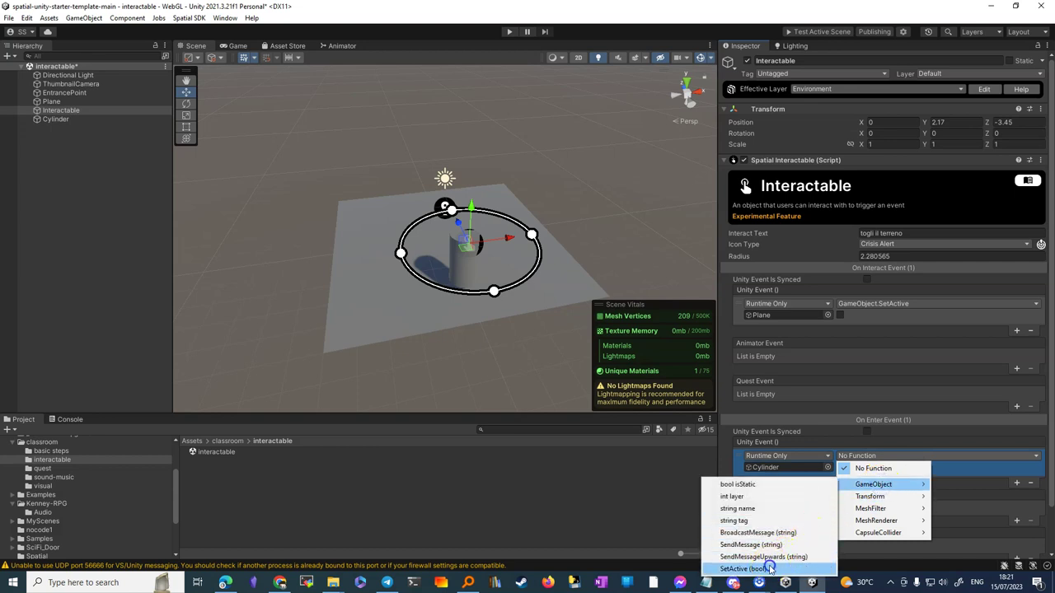
pyautogui.click(769, 568)
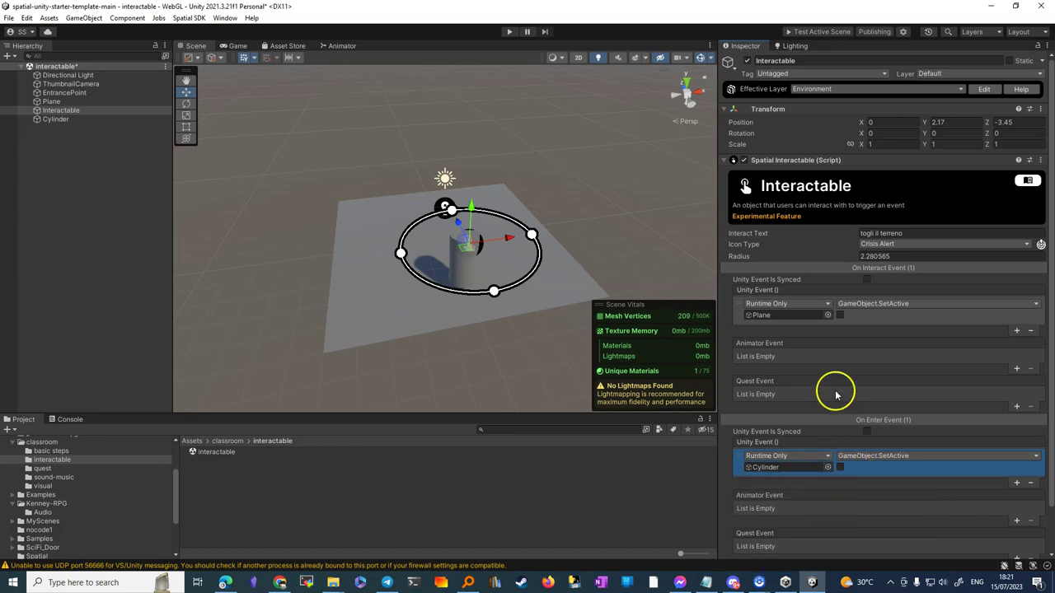
# - Add an On Exit Unity event to the Interactable that calls GameObject.SetActive on the Cylinder
pyautogui.scroll(-2, 836, 395)
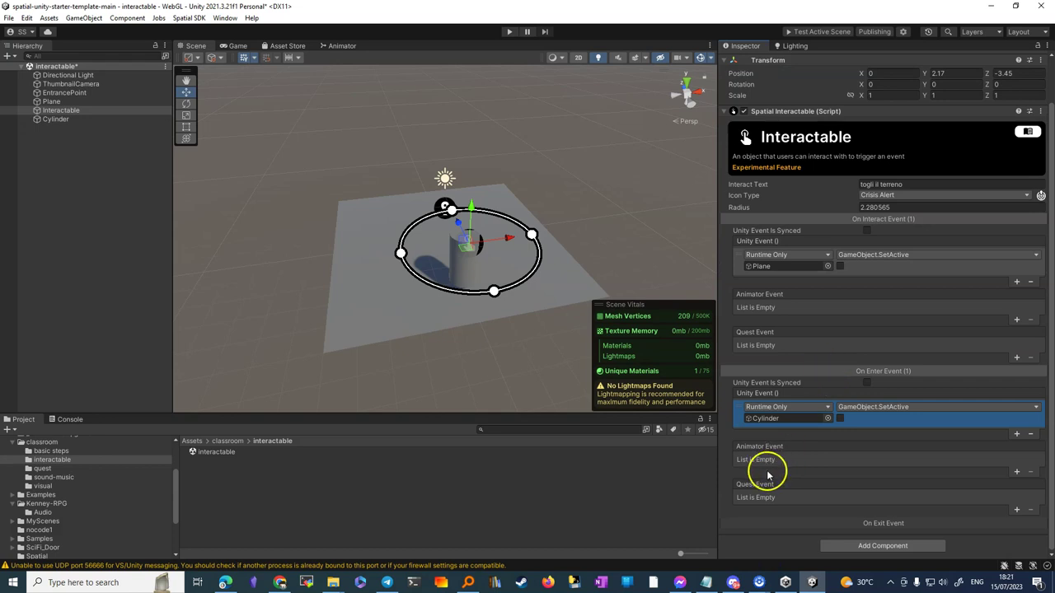
pyautogui.click(880, 525)
pyautogui.scroll(-5, 835, 408)
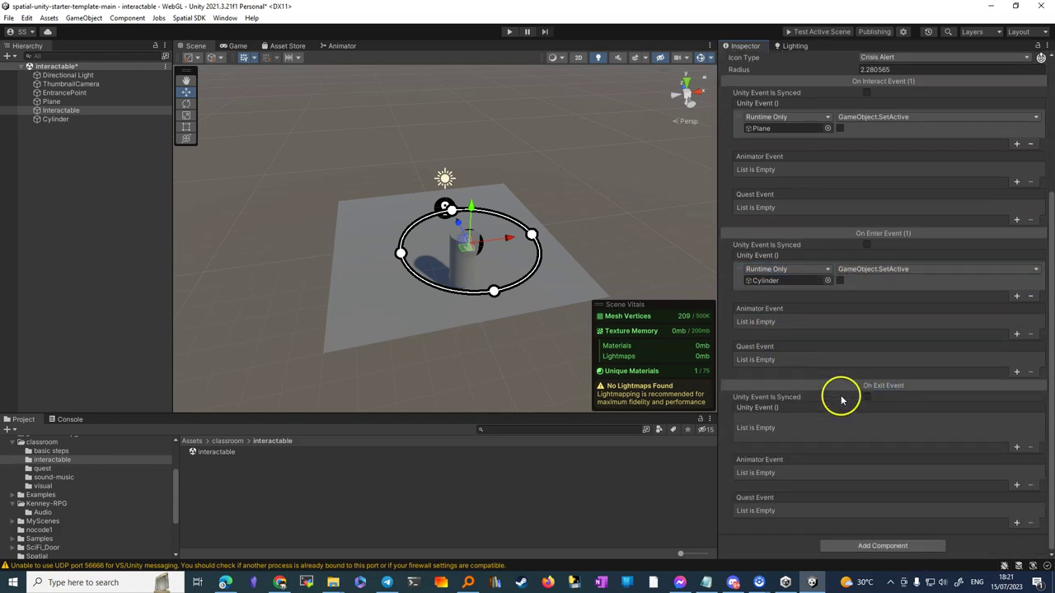
pyautogui.click(1017, 447)
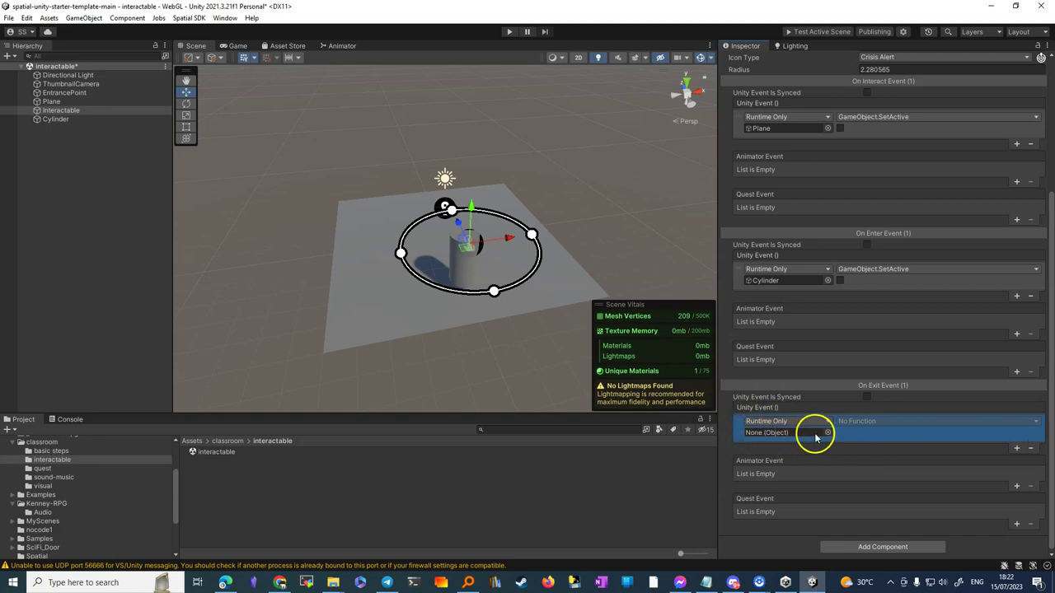
pyautogui.moveTo(59, 122); pyautogui.dragTo(600, 336)
pyautogui.moveTo(760, 420); pyautogui.dragTo(767, 430)
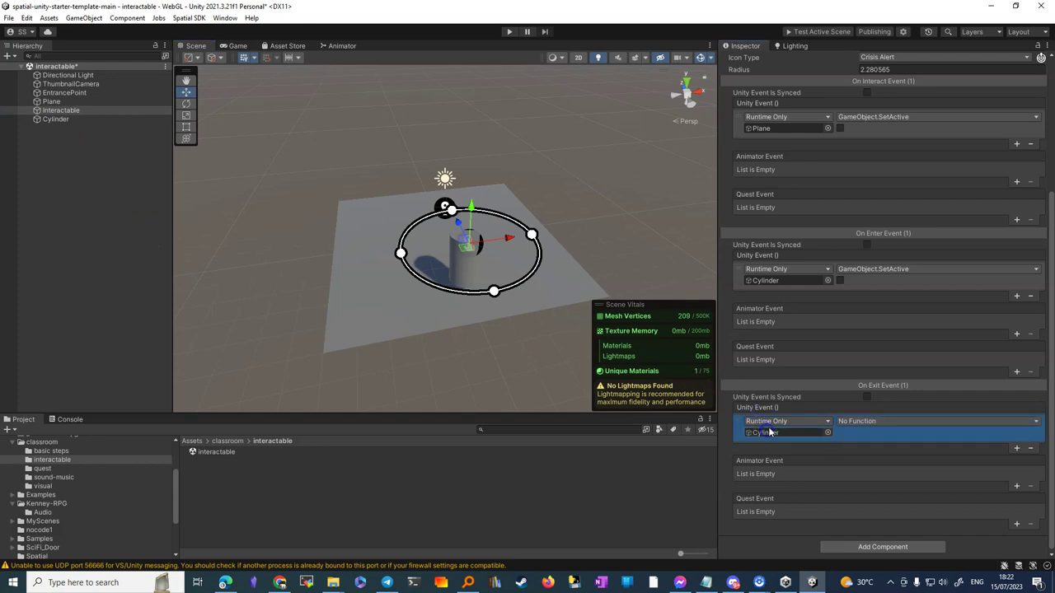
pyautogui.click(879, 421)
pyautogui.moveTo(875, 450)
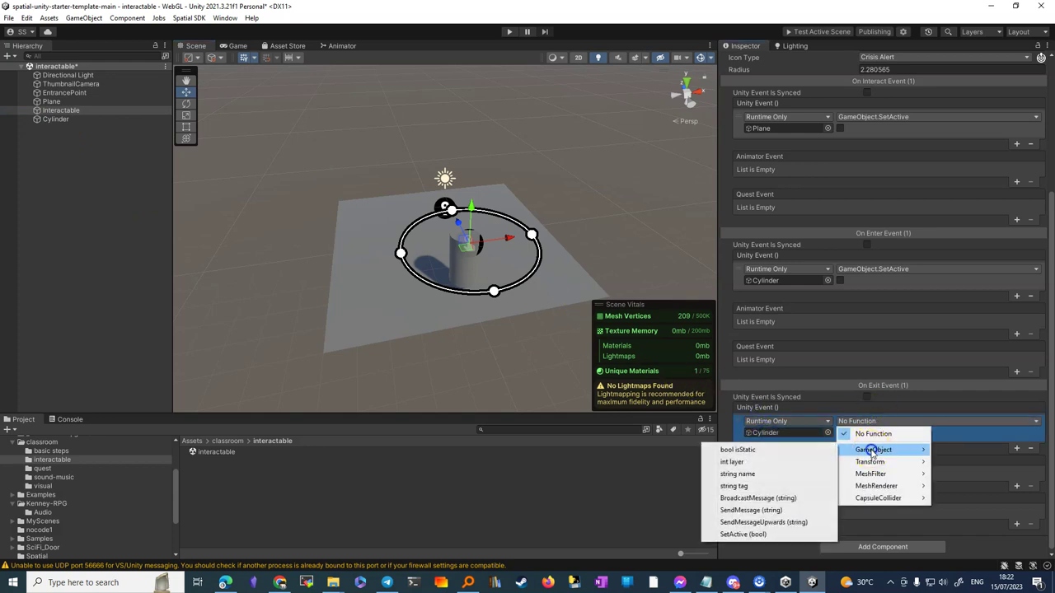
pyautogui.click(766, 535)
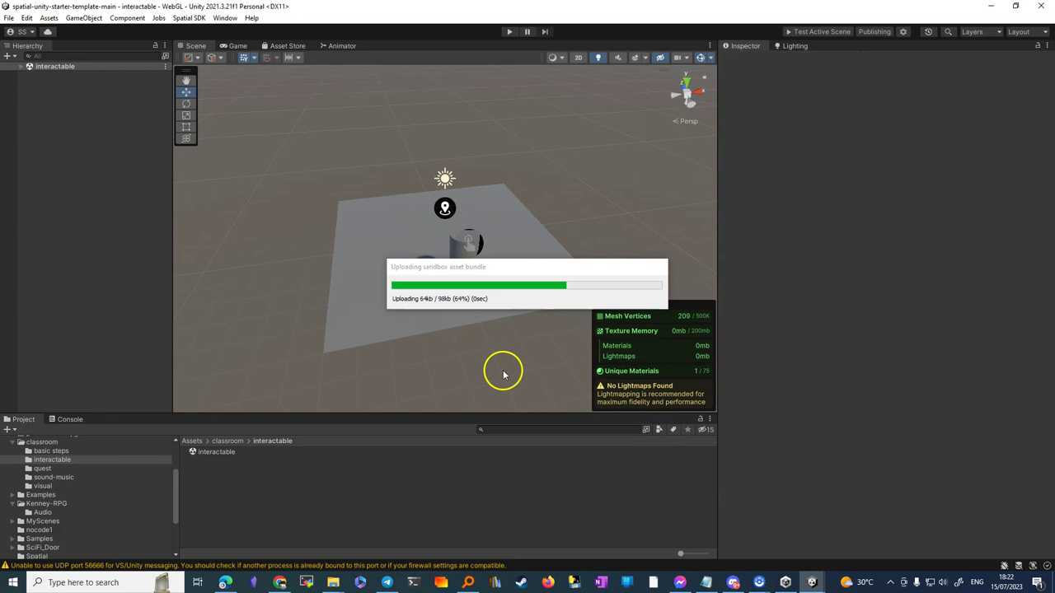
# - Switch to the Spatial sandbox in the browser and walk the avatar into the interactable's range and back out
pyautogui.hotkey('alt', 'Tab')
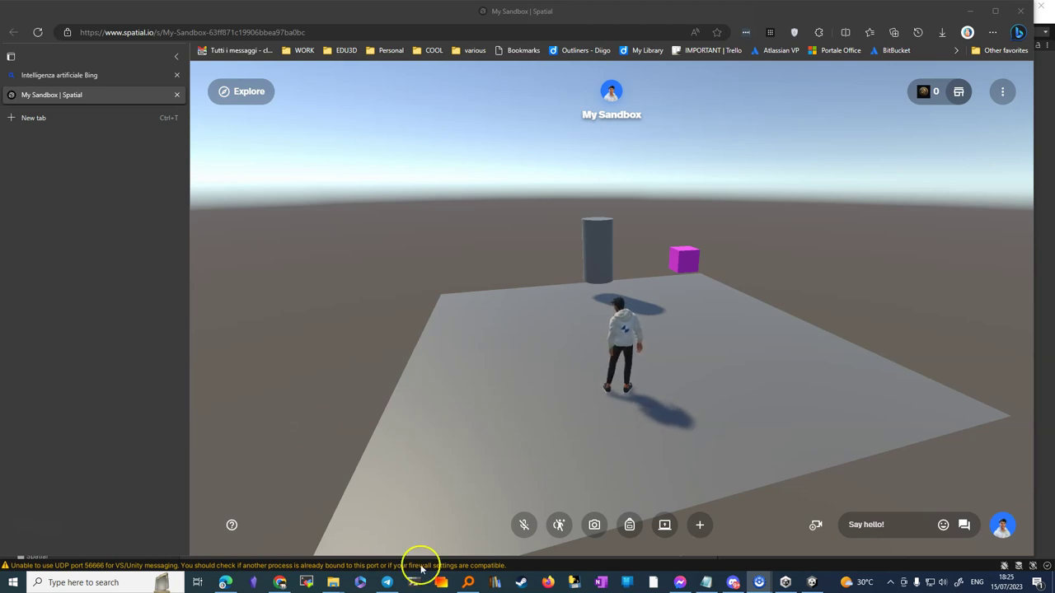
pyautogui.click(521, 408)
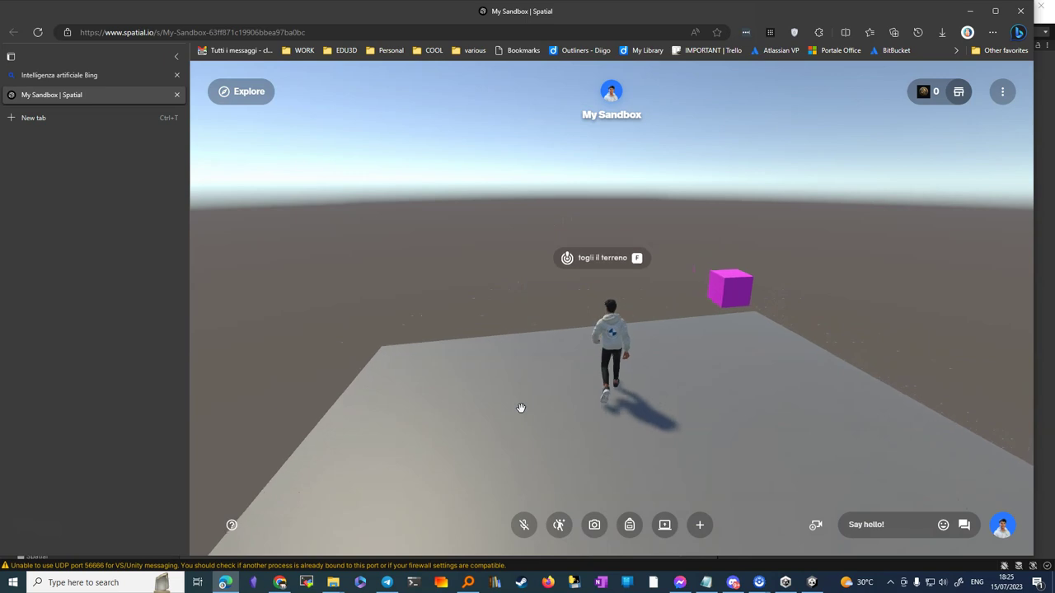
pyautogui.press('a')
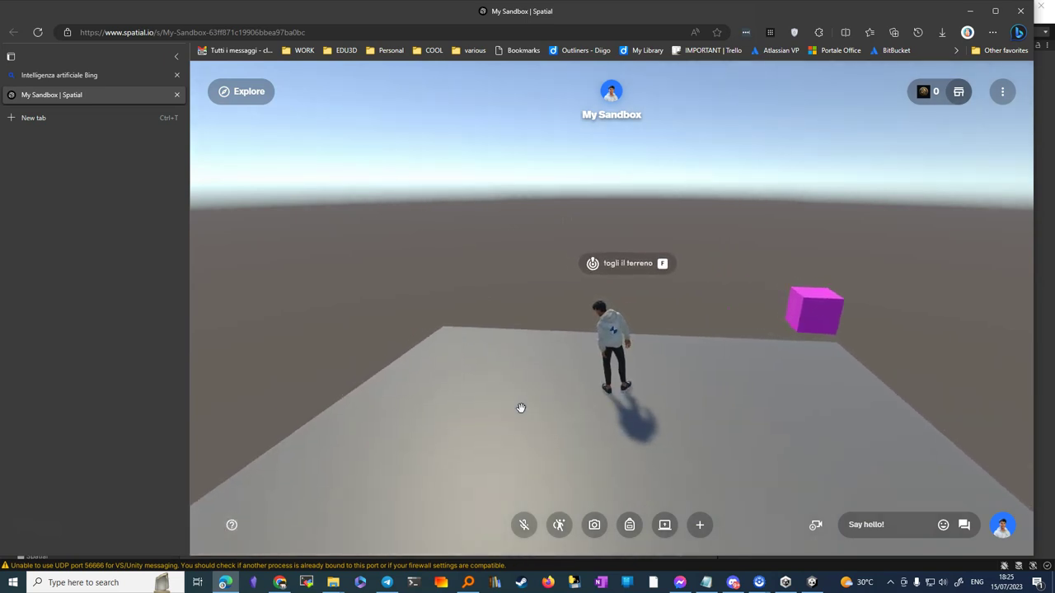
pyautogui.press('s')
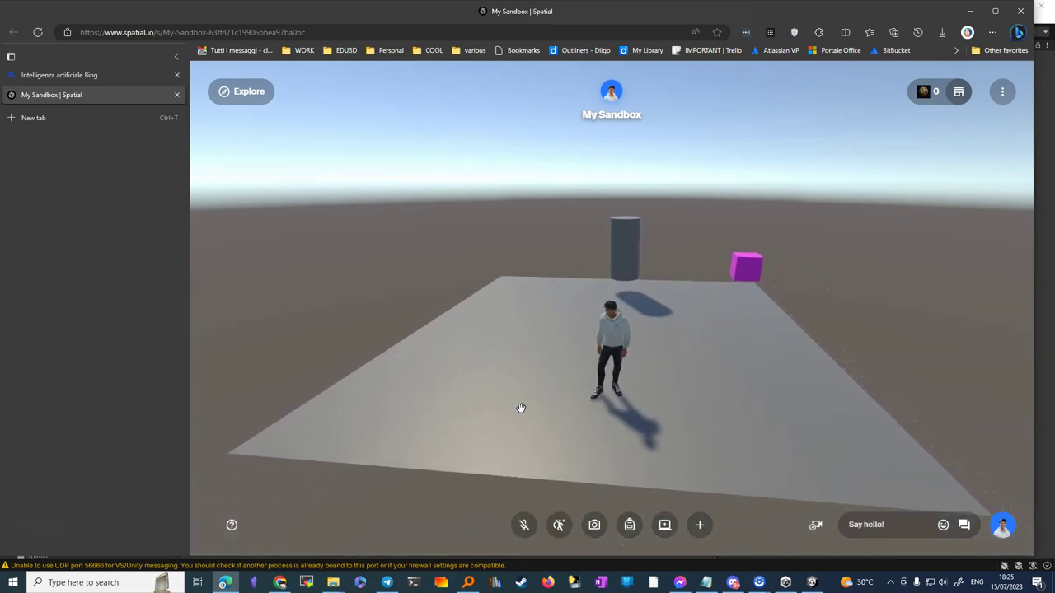
# - Walk the avatar back into the interactable's range and move around inside it to test the On Enter event
pyautogui.press('w')
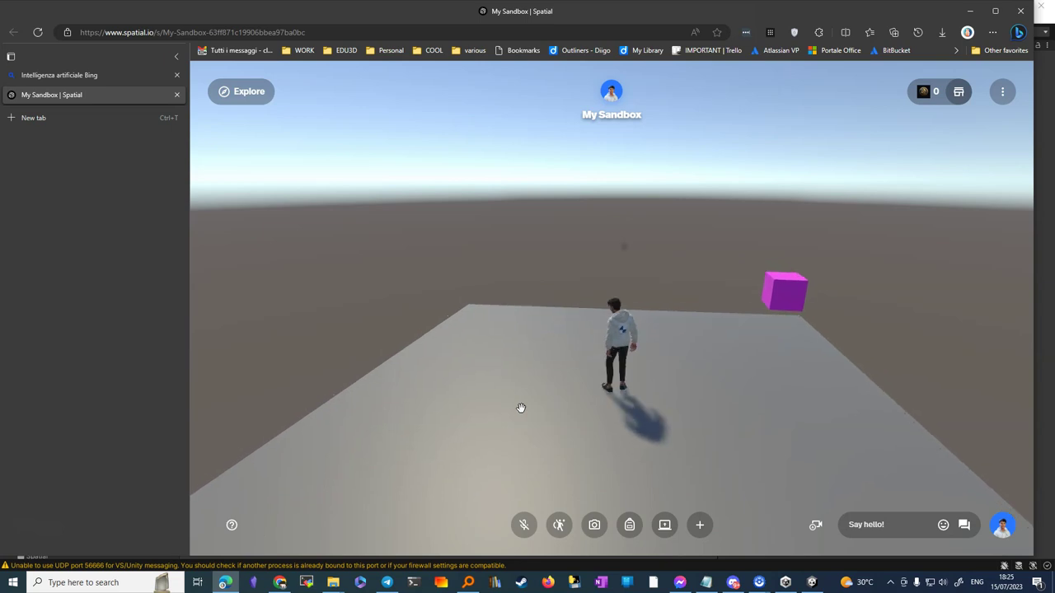
pyautogui.press('a')
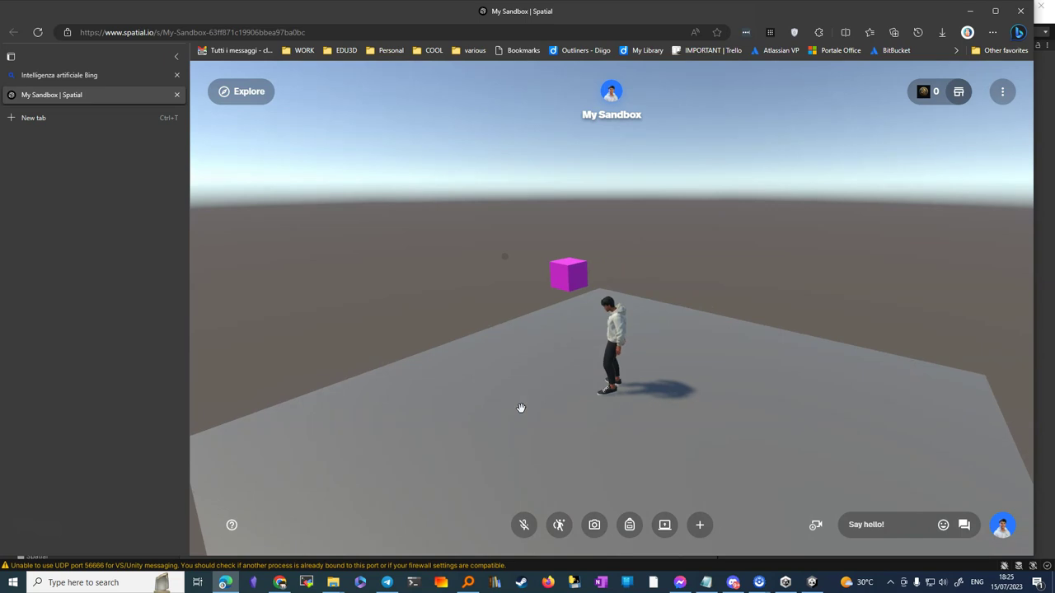
pyautogui.press('a')
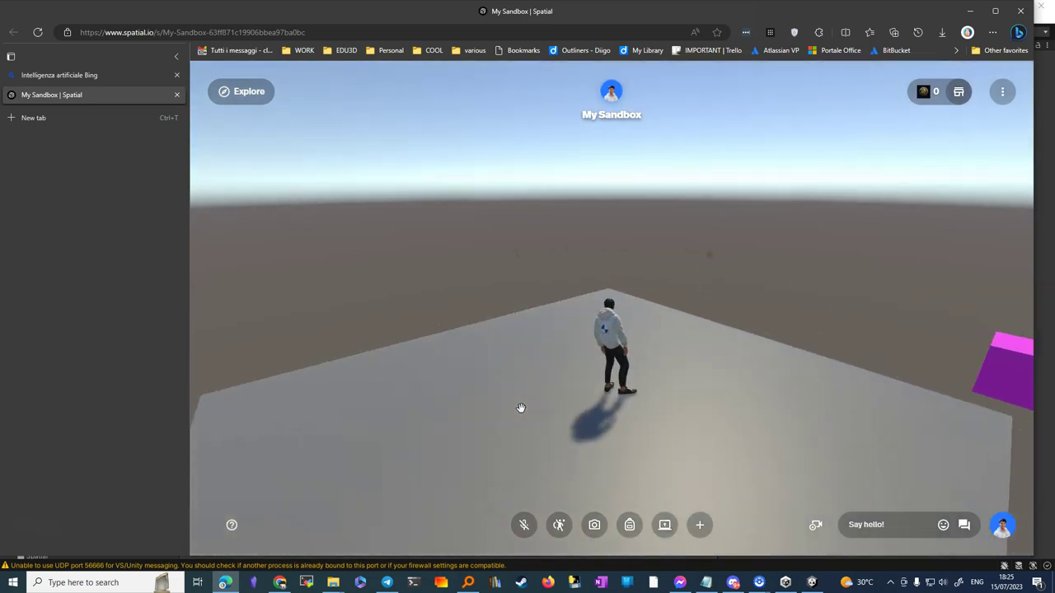
pyautogui.press('a')
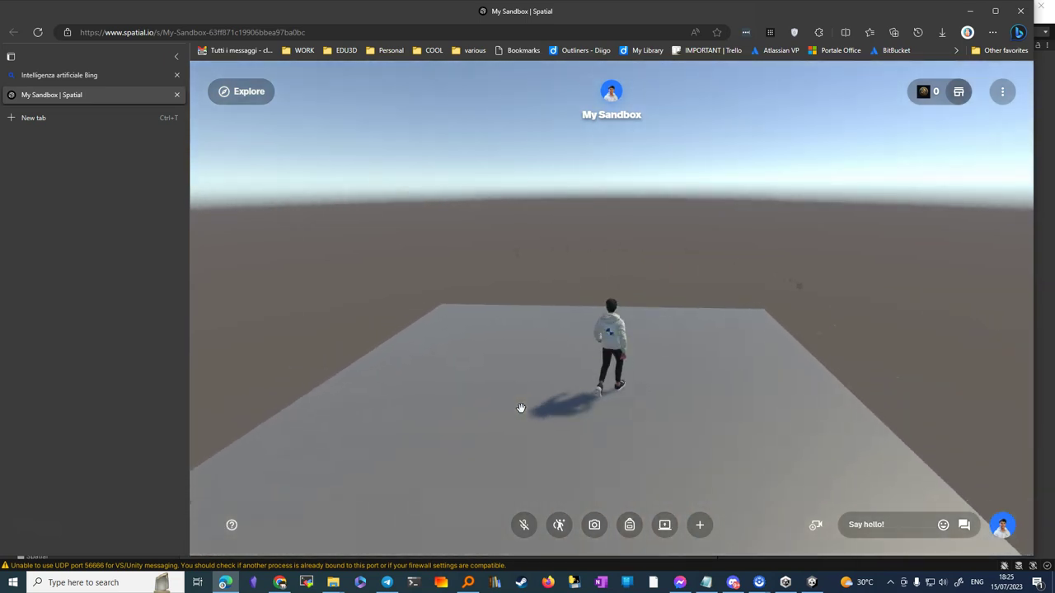
# - Walk the avatar out of the interactable's range and in again to retest the enter and exit events
pyautogui.click(466, 405)
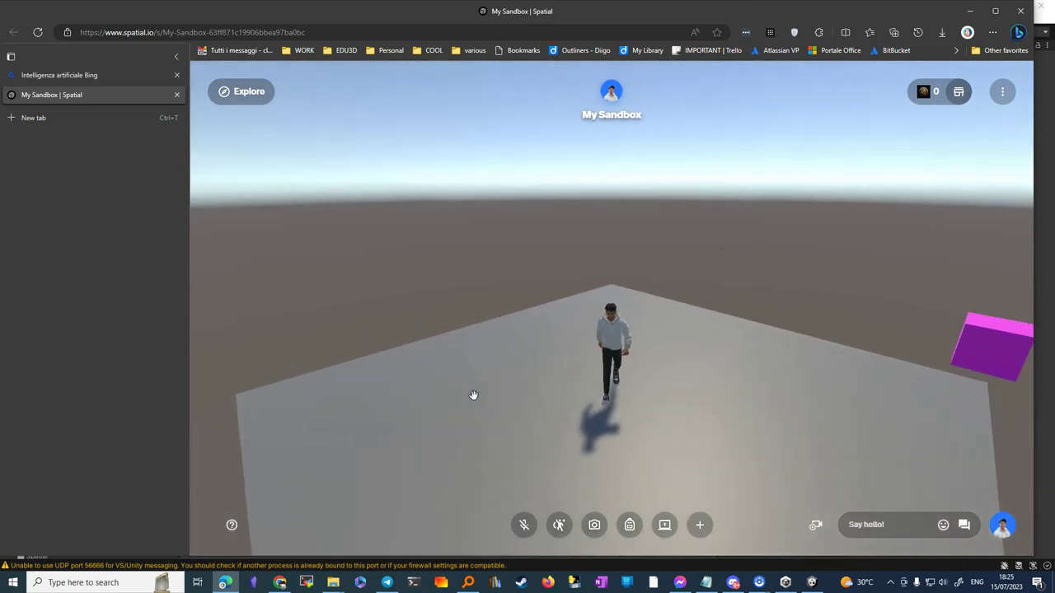
pyautogui.press('w')
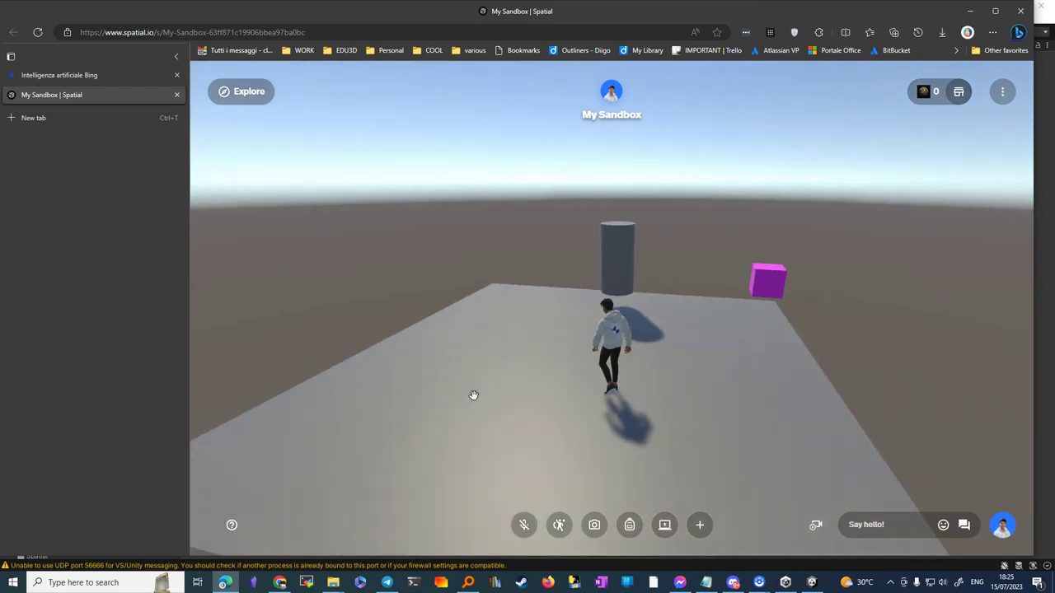
pyautogui.press('w')
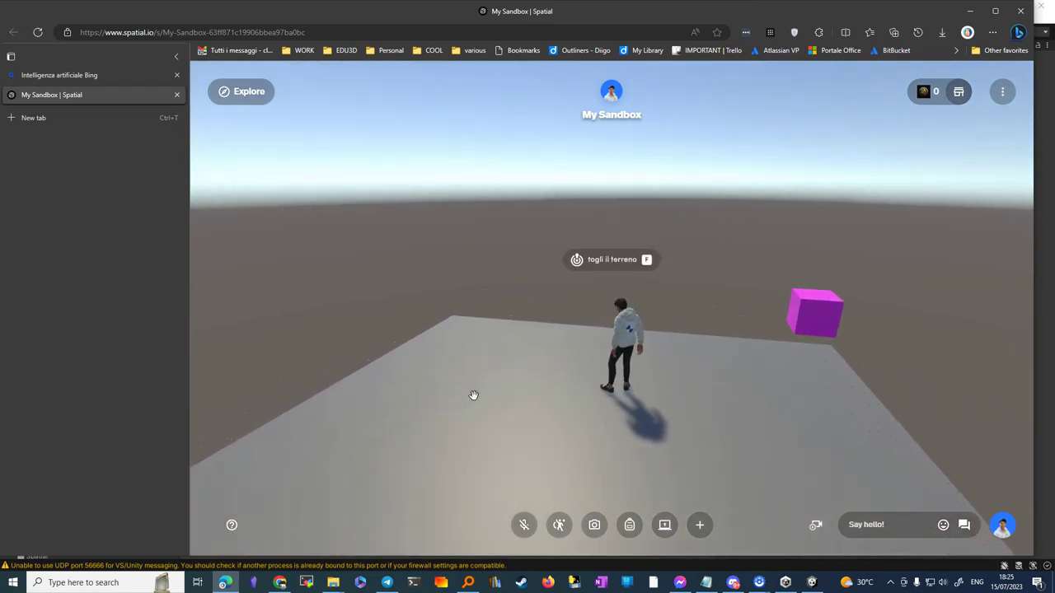